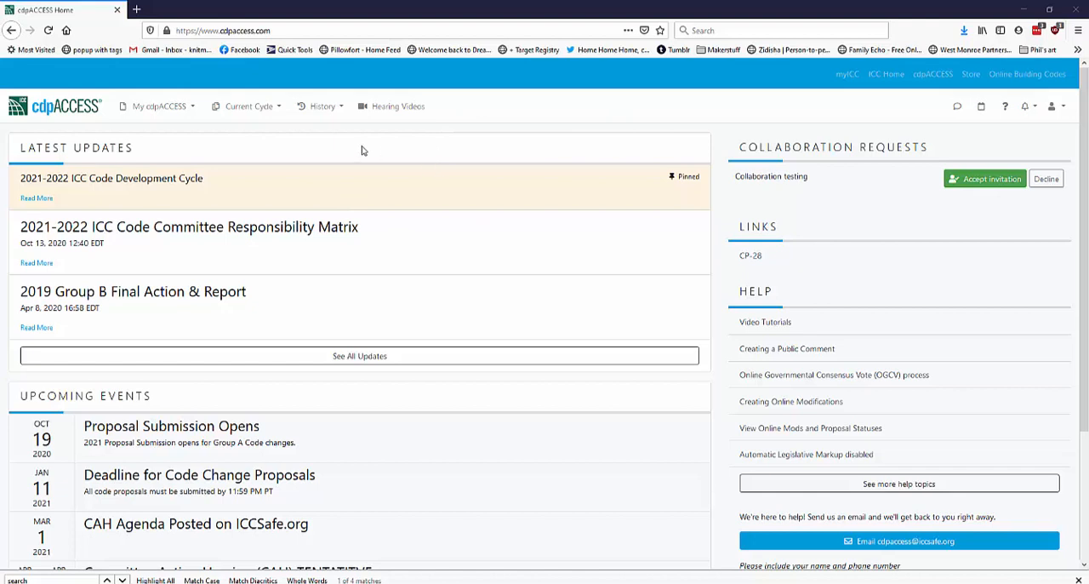
Open the list of my own proposals
click(168, 117)
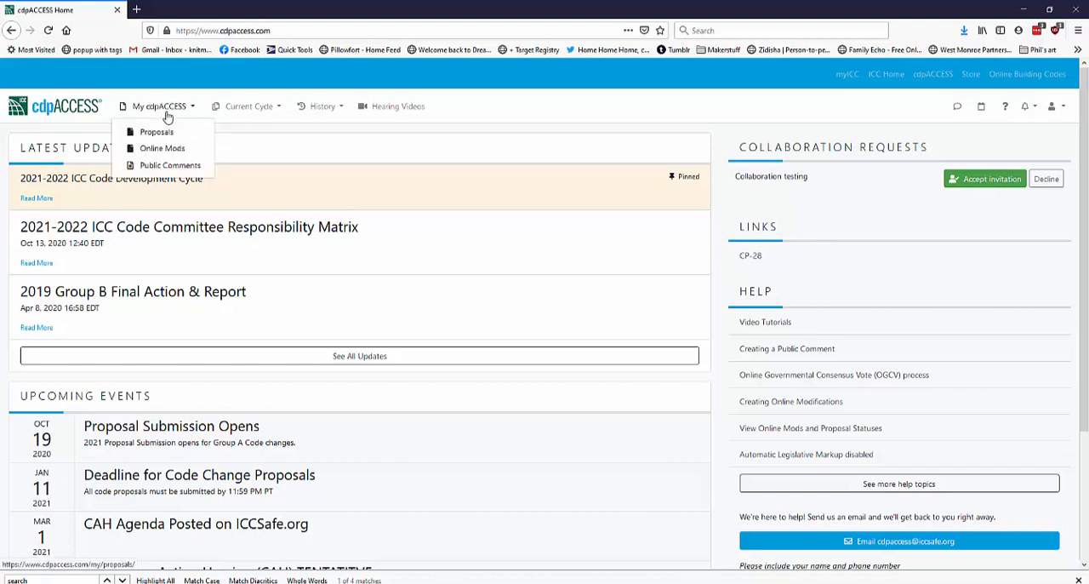
click(156, 135)
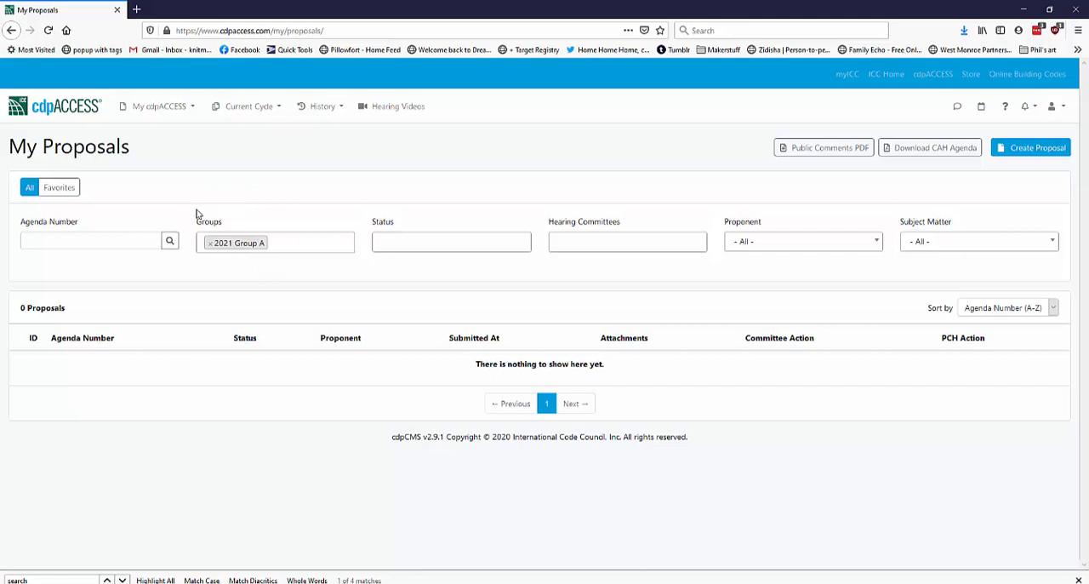
Add 2019 Group B to the groups filter of the proposal list and remove it again
click(291, 245)
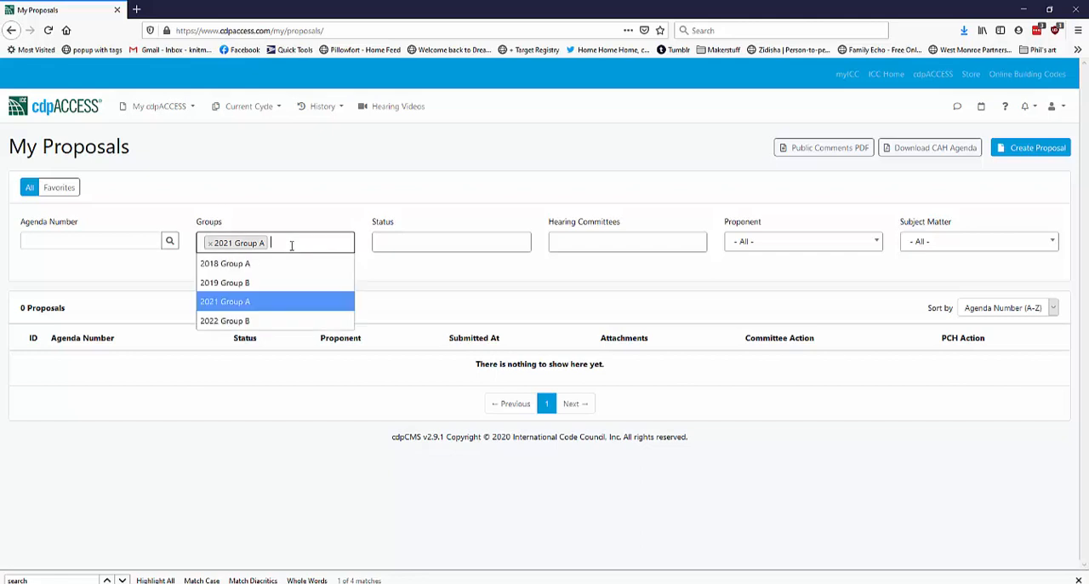
click(241, 290)
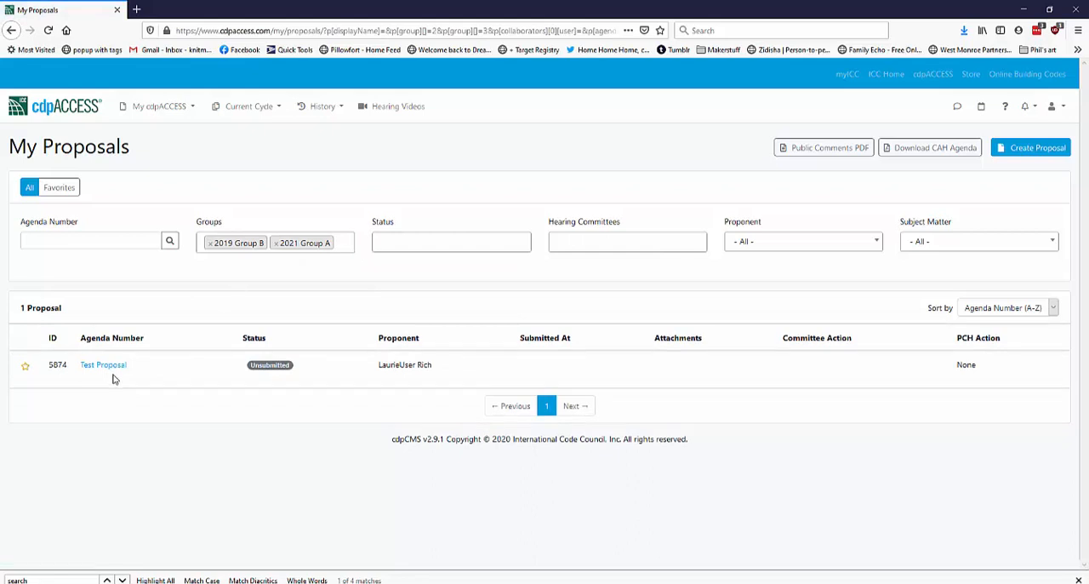
click(210, 244)
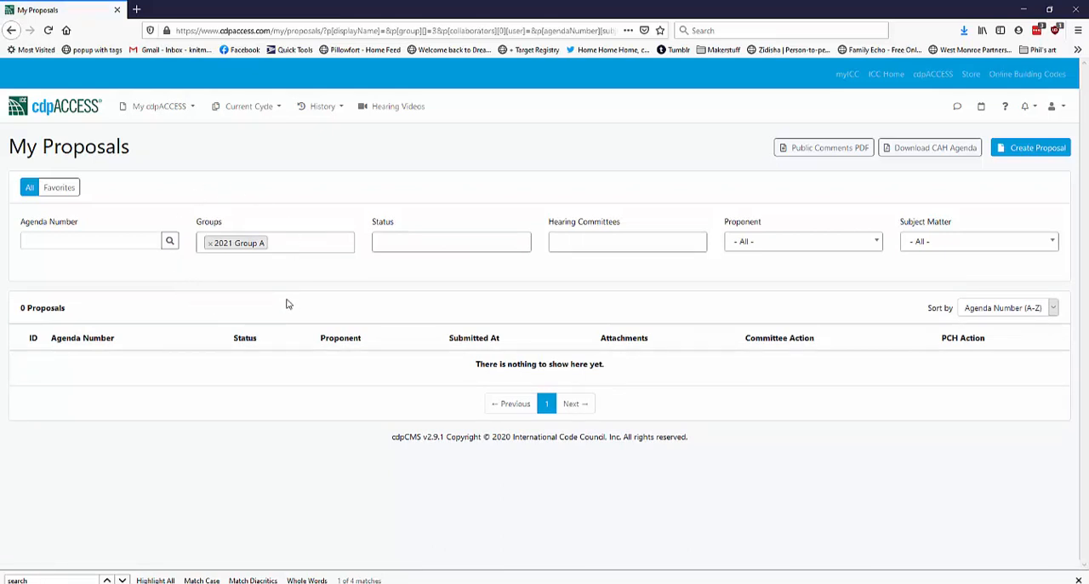
Create a private proposal named "My First Proposal"
click(1016, 152)
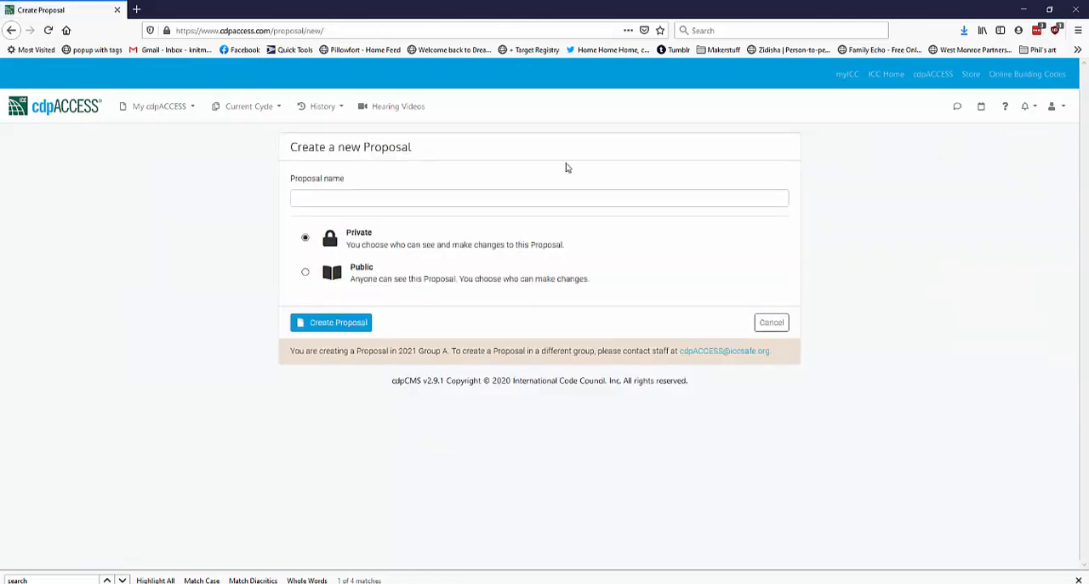
click(336, 198)
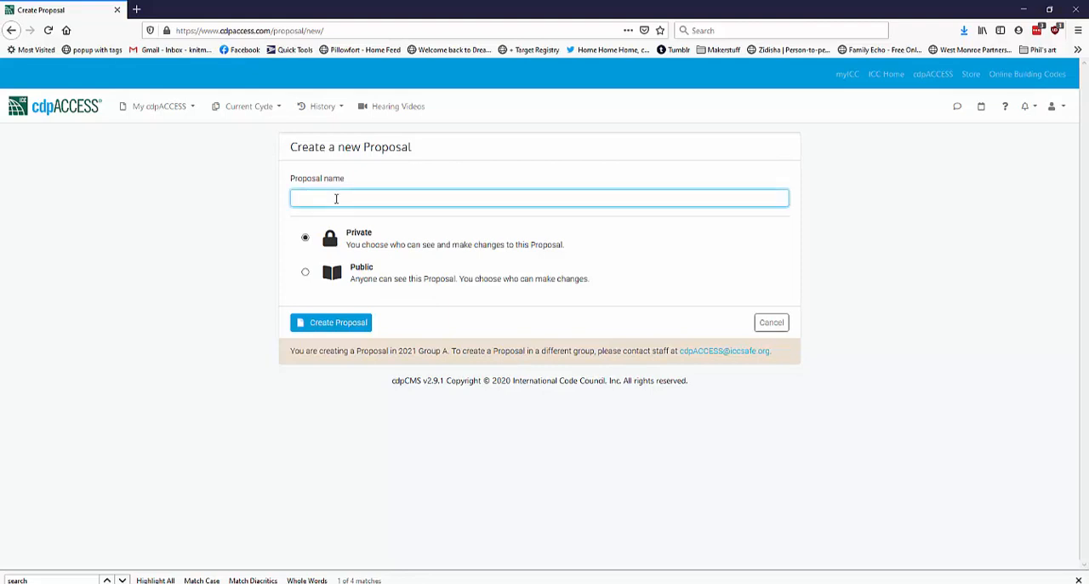
text(My P)
text(irst Proposal)
click(238, 109)
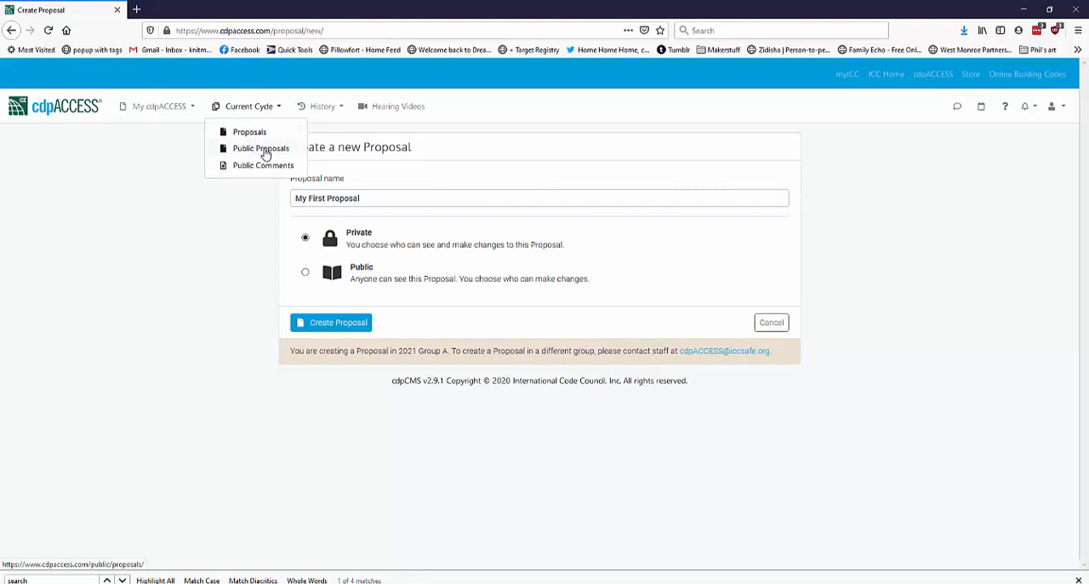
click(715, 240)
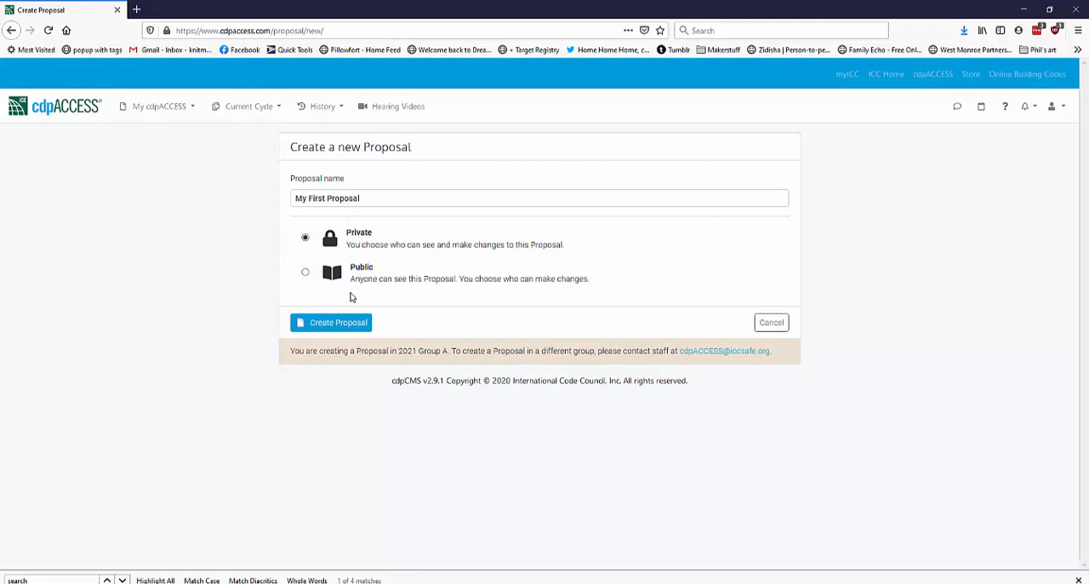
click(345, 329)
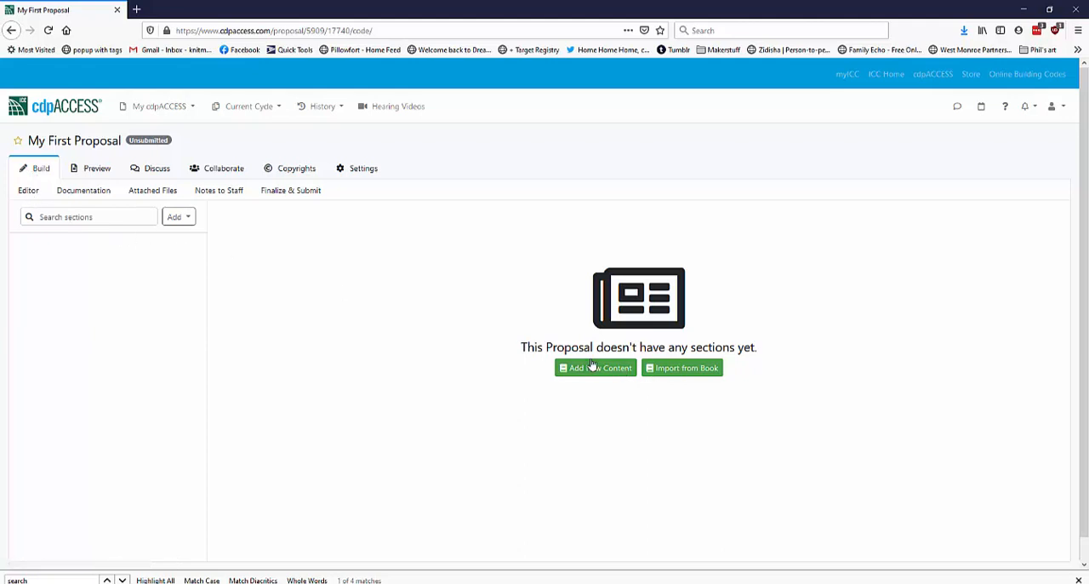
Start a book import and select Section 504 Safety Devices from Chapter 5 Water Heaters of the 2021 International Plumbing Code
click(179, 218)
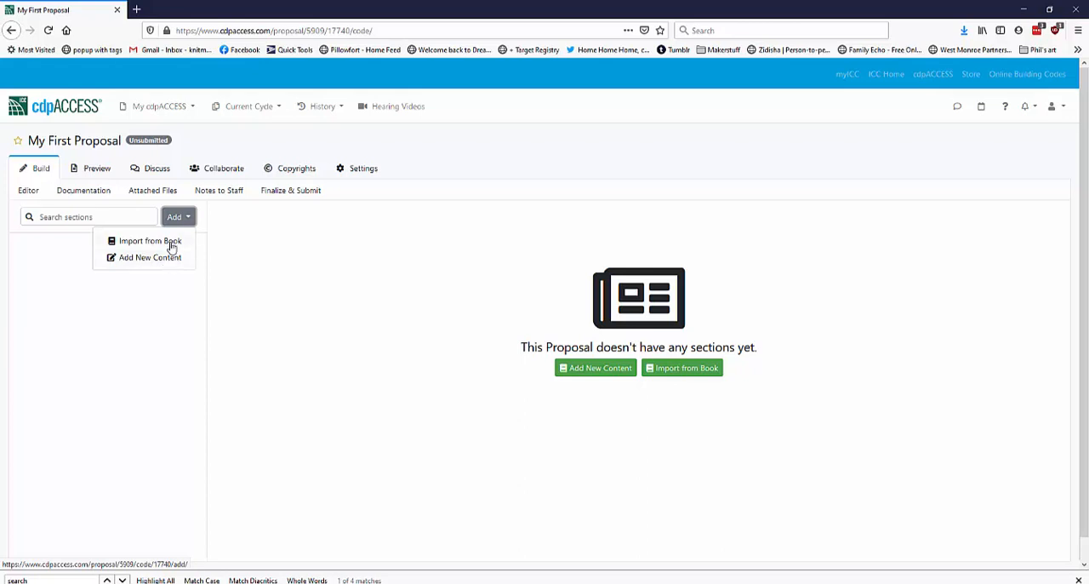
click(171, 245)
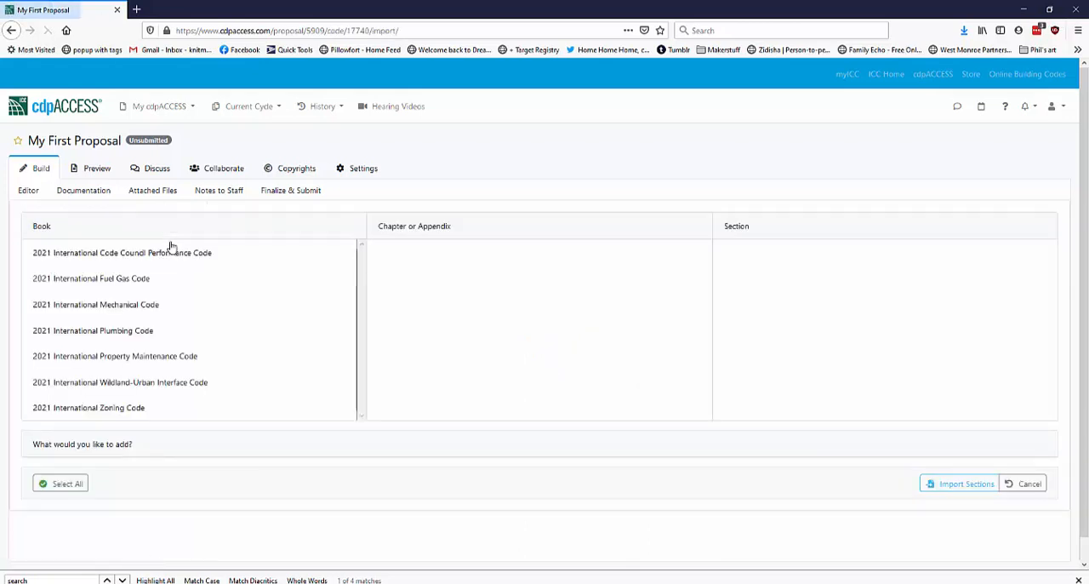
click(109, 336)
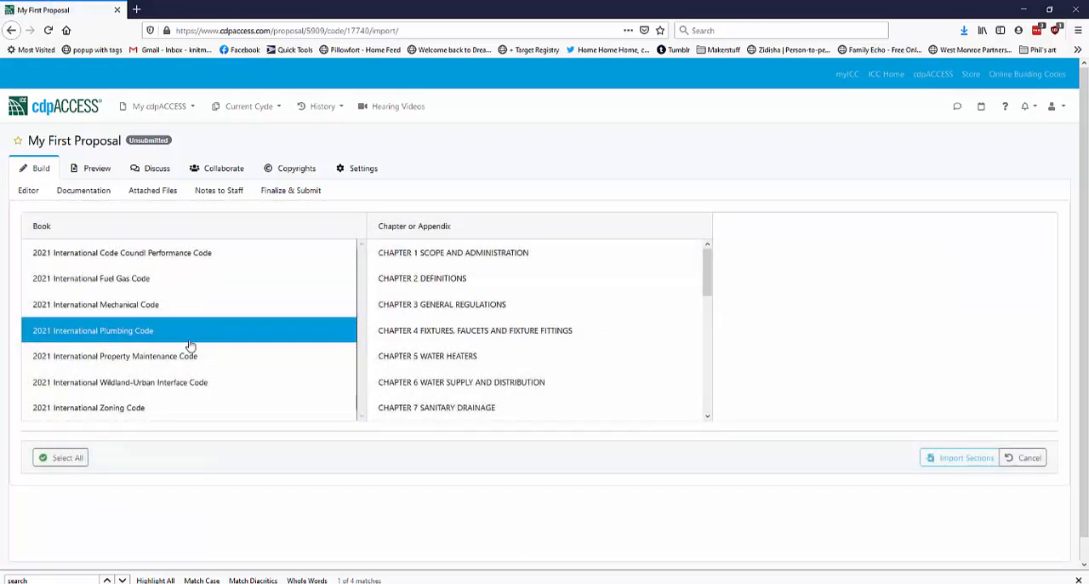
click(452, 358)
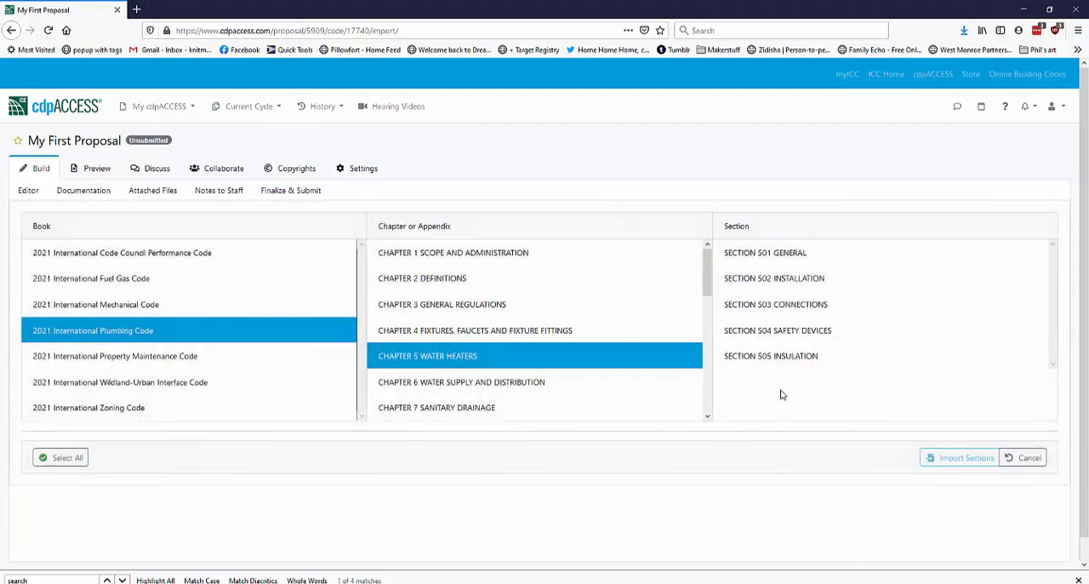
click(783, 332)
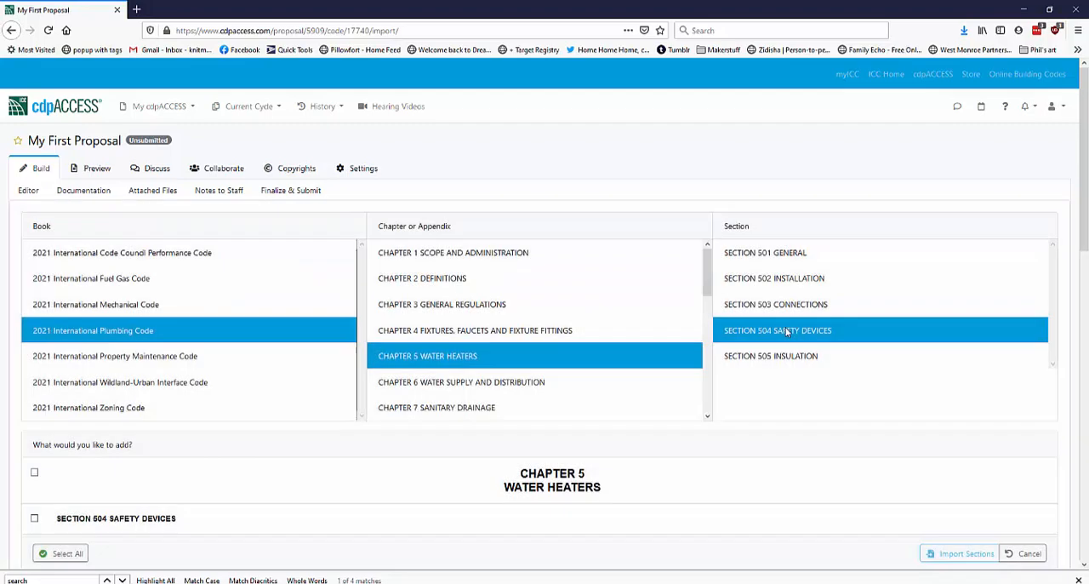
Import sections 504.1 Antisiphon devices, 504.2 Vacuum relief valve and 504.3 Shutdown into the proposal
scroll(783, 336, down, 4)
scroll(719, 366, down, 1)
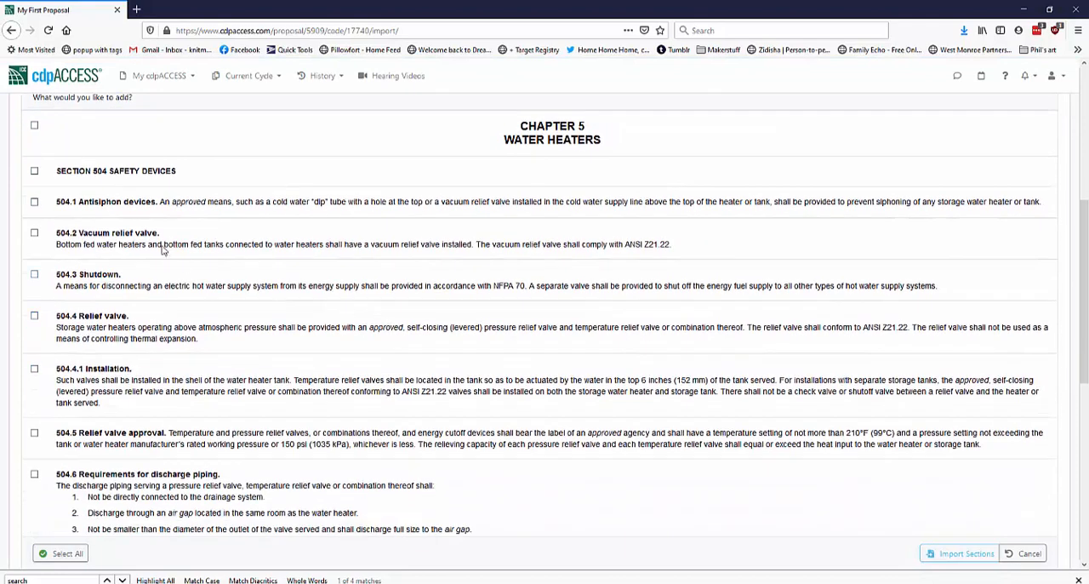
click(35, 202)
click(34, 233)
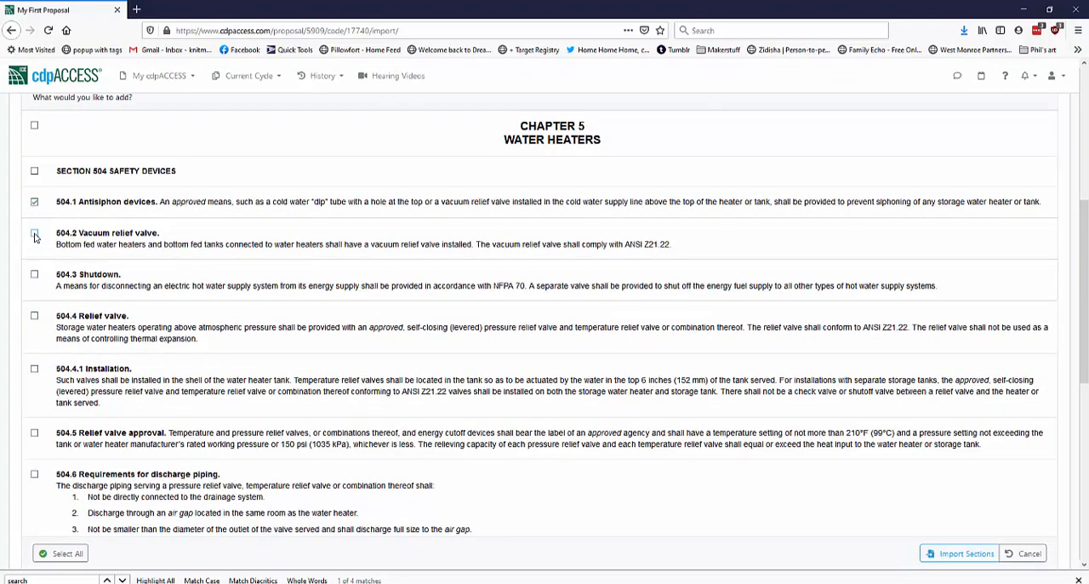
click(34, 274)
click(957, 556)
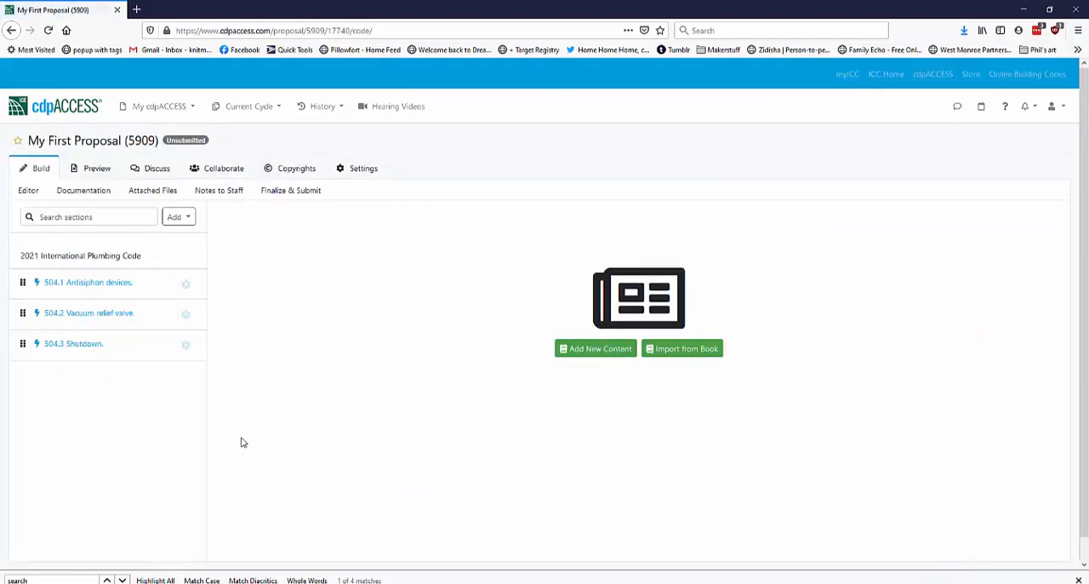
Open section 504.1 Antisiphon devices for editing and strike through the word "tube" in its content
click(89, 285)
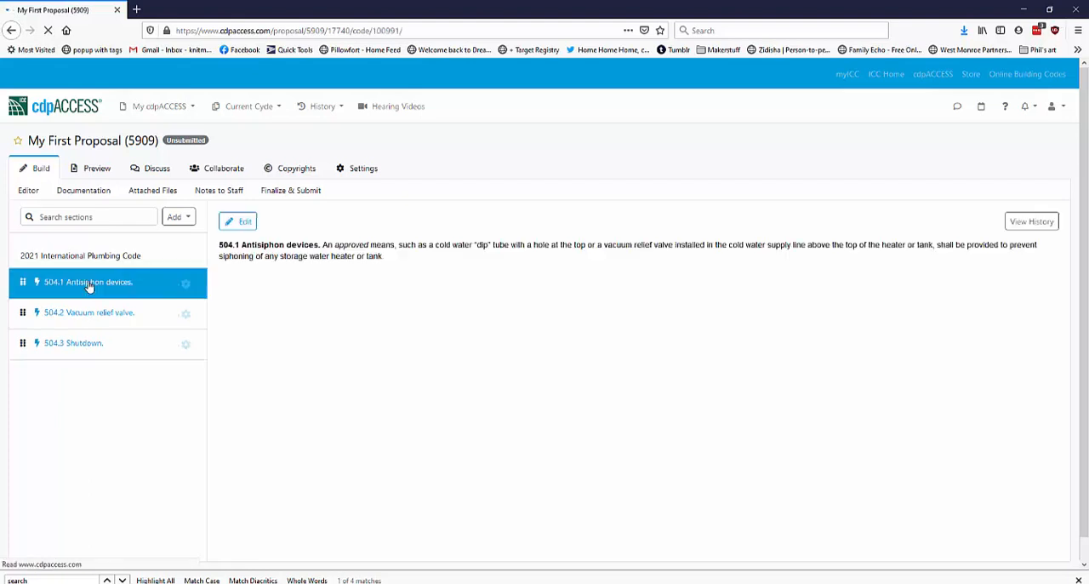
click(234, 224)
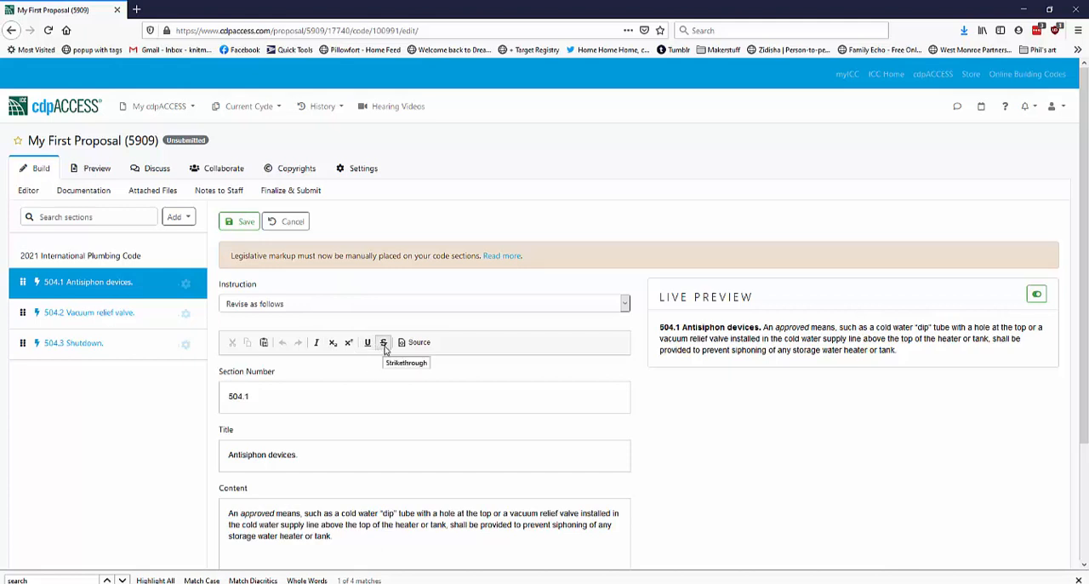
scroll(442, 406, down, 3)
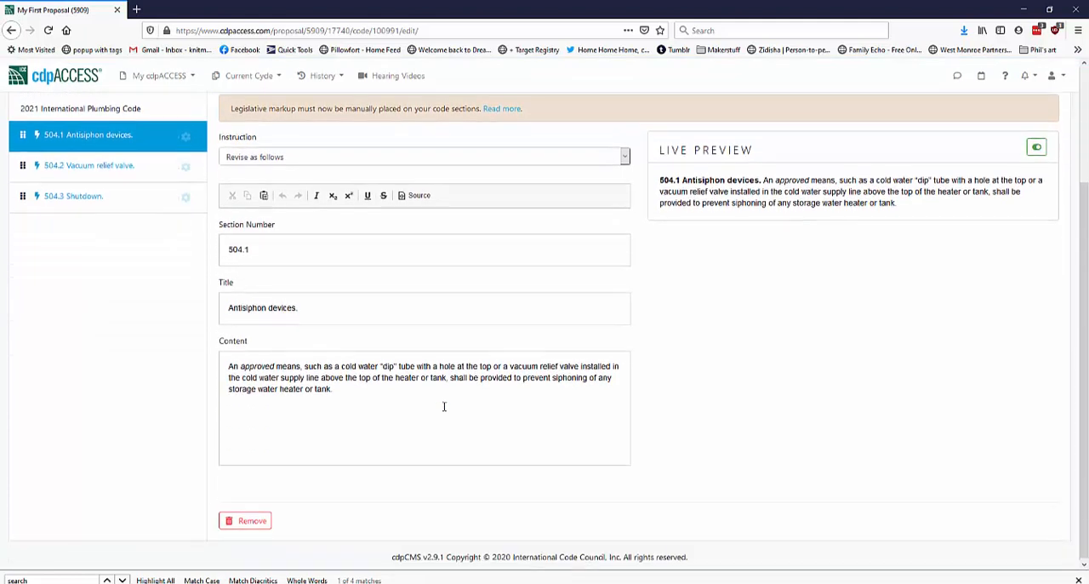
double_click(408, 363)
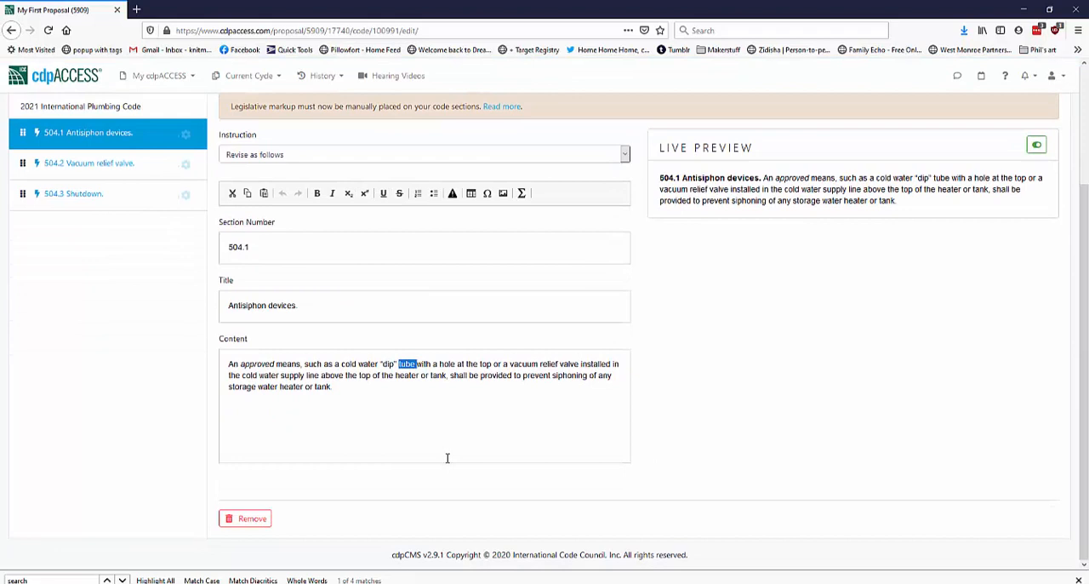
click(399, 194)
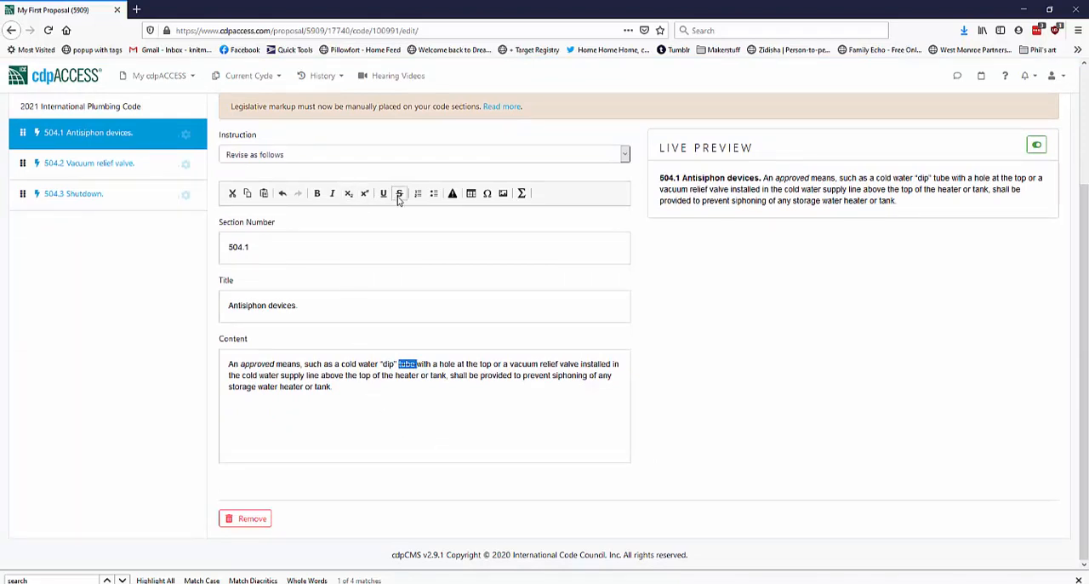
Insert the word "new" before "hole" in the section 504.1 content and underline it as added text
click(449, 371)
text(new)
key(shift+Left)
key(shift+Left)
key(shift+Left)
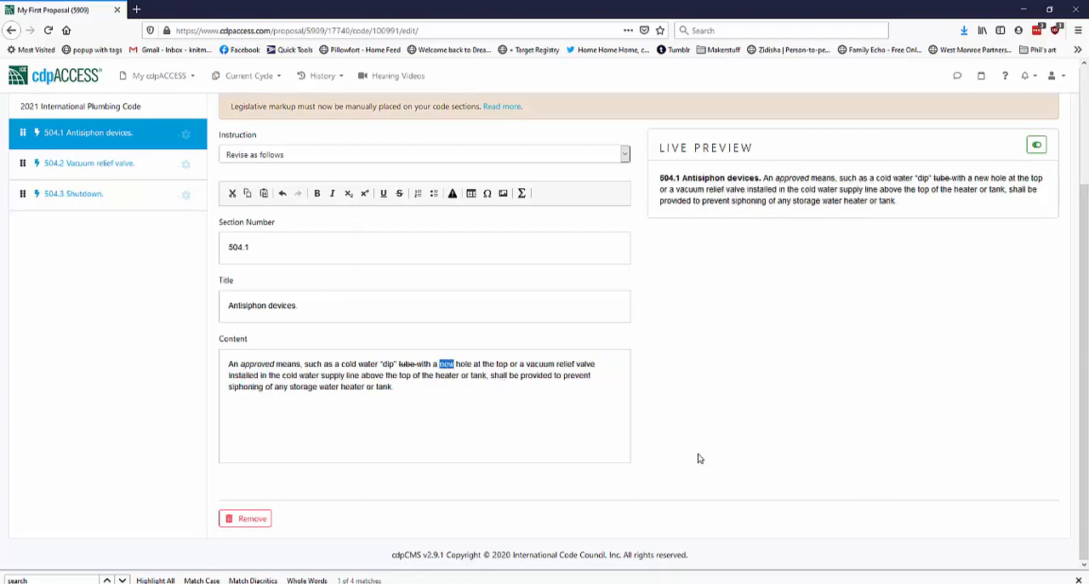
click(384, 194)
click(531, 417)
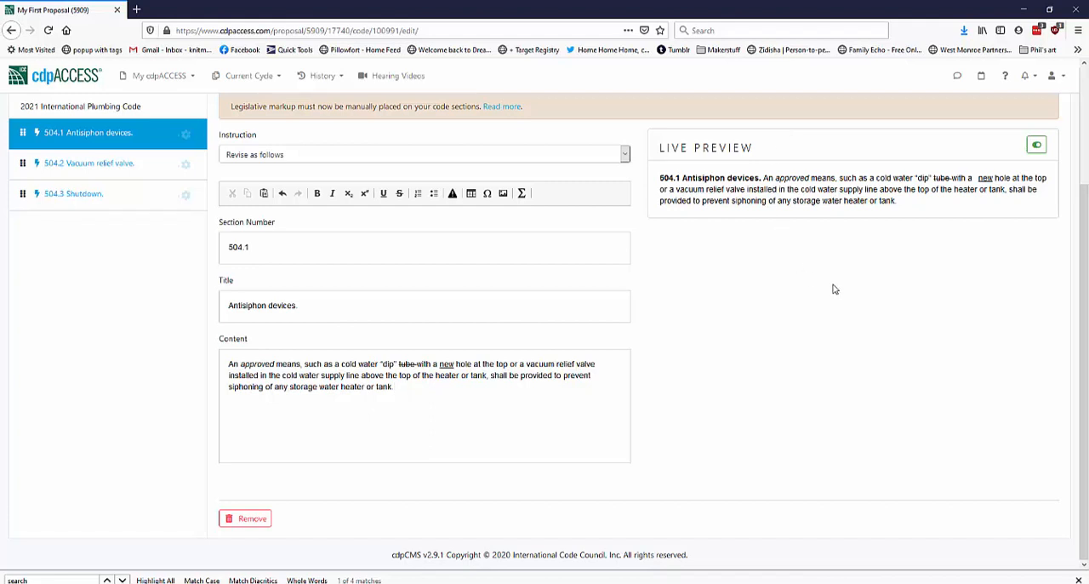
Turn off the live preview and save the edited section 504.1
click(1036, 145)
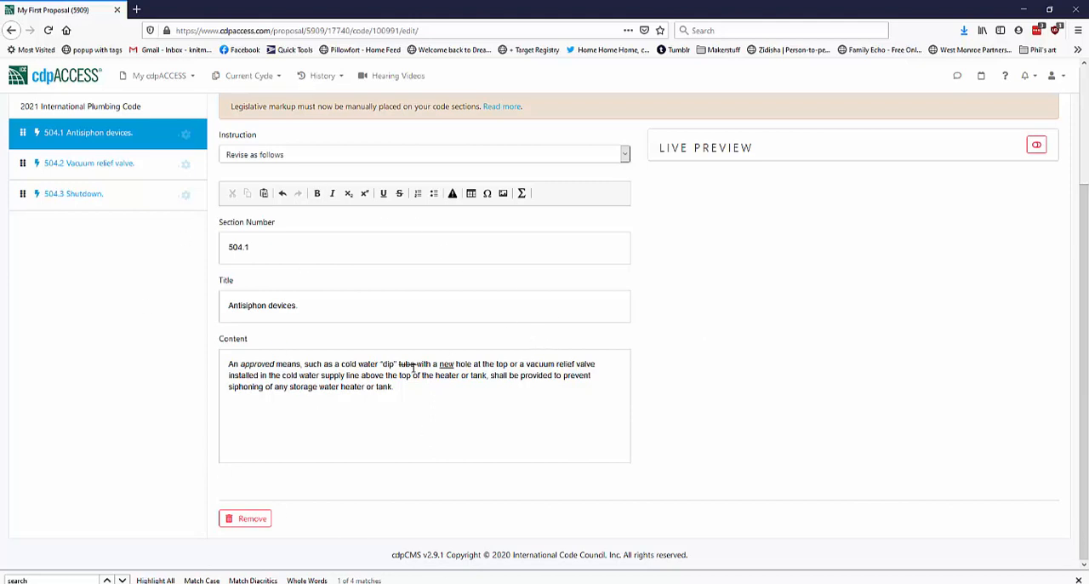
scroll(842, 280, up, 3)
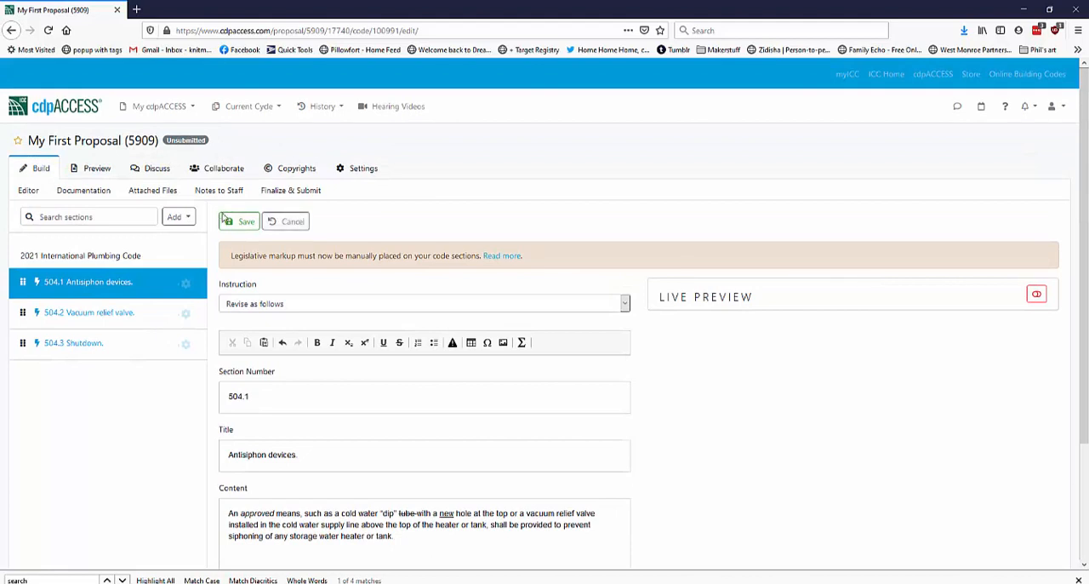
click(228, 222)
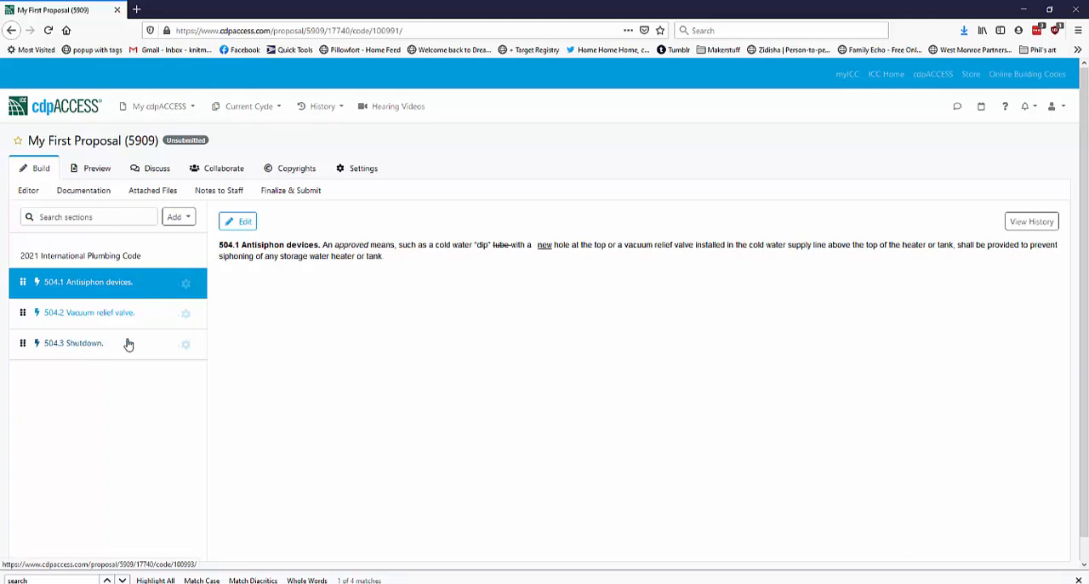
Review the preview of the whole proposal and return to the build view
click(98, 175)
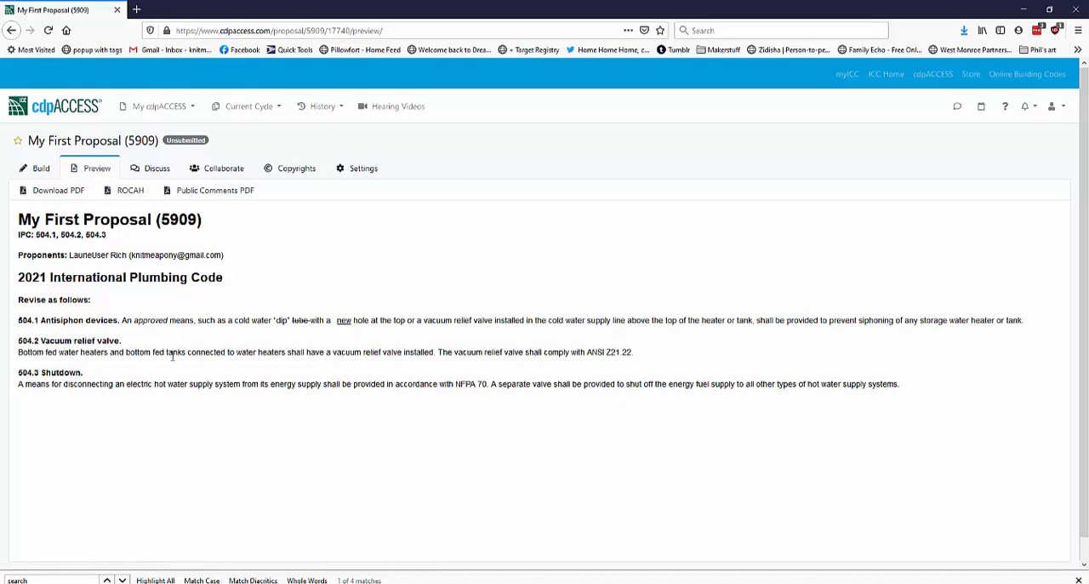
click(38, 169)
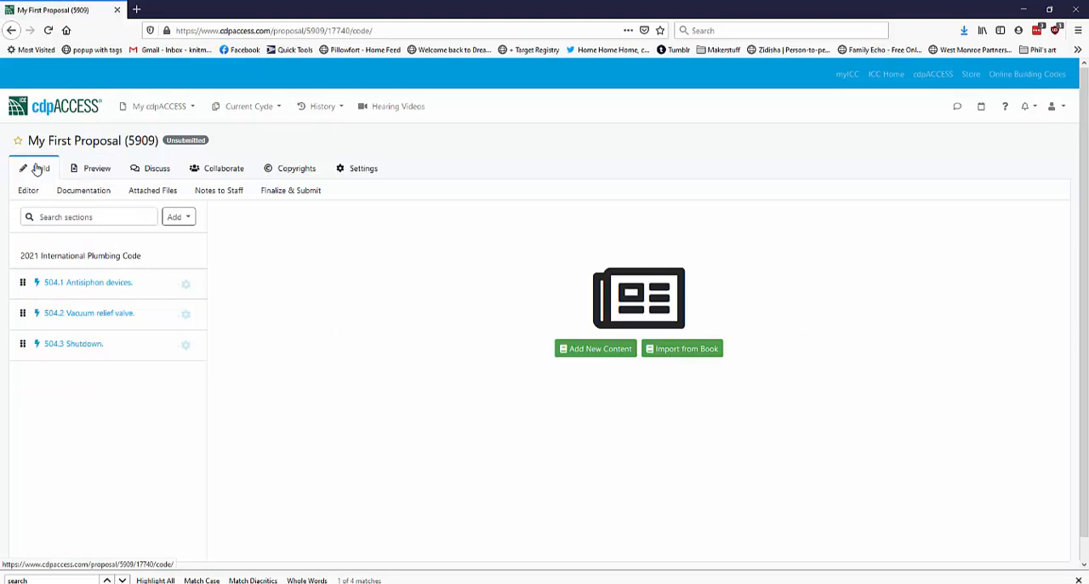
Enter "This is a good idea." as the proposal's Reason documentation and save it
click(85, 190)
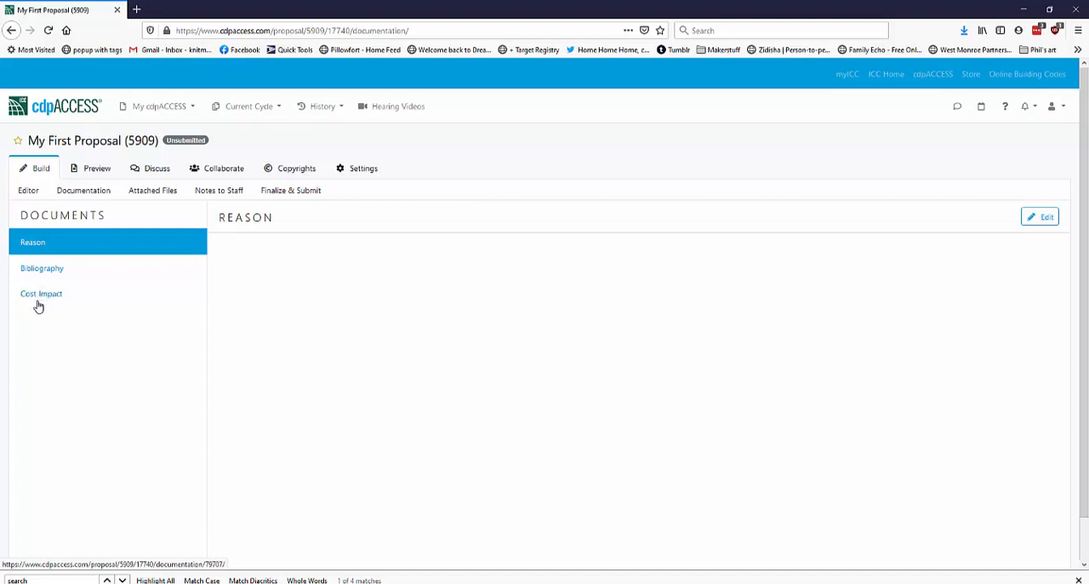
click(1045, 219)
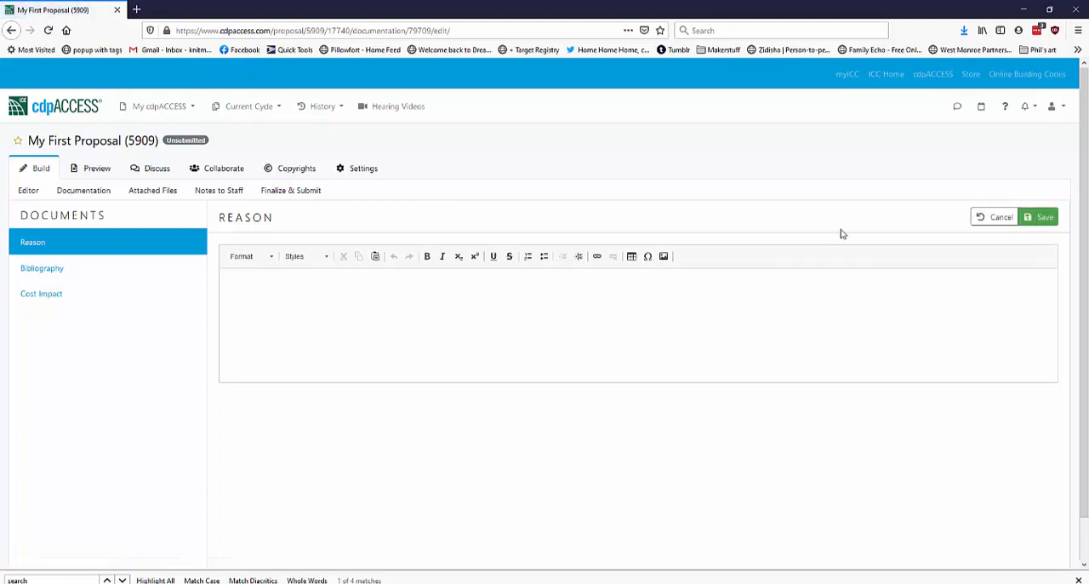
click(374, 300)
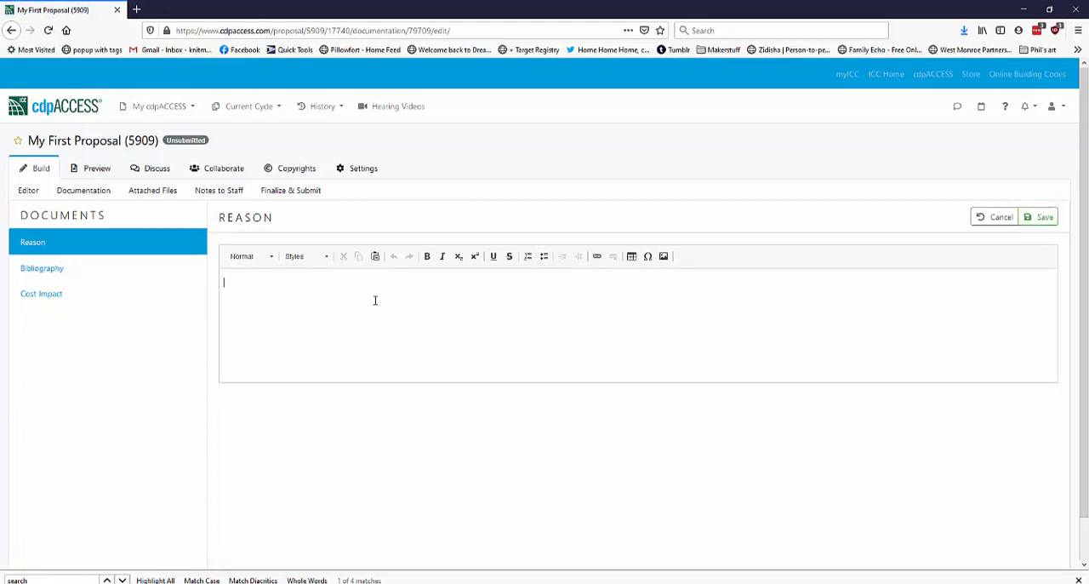
text(This is a good idea.)
click(1033, 218)
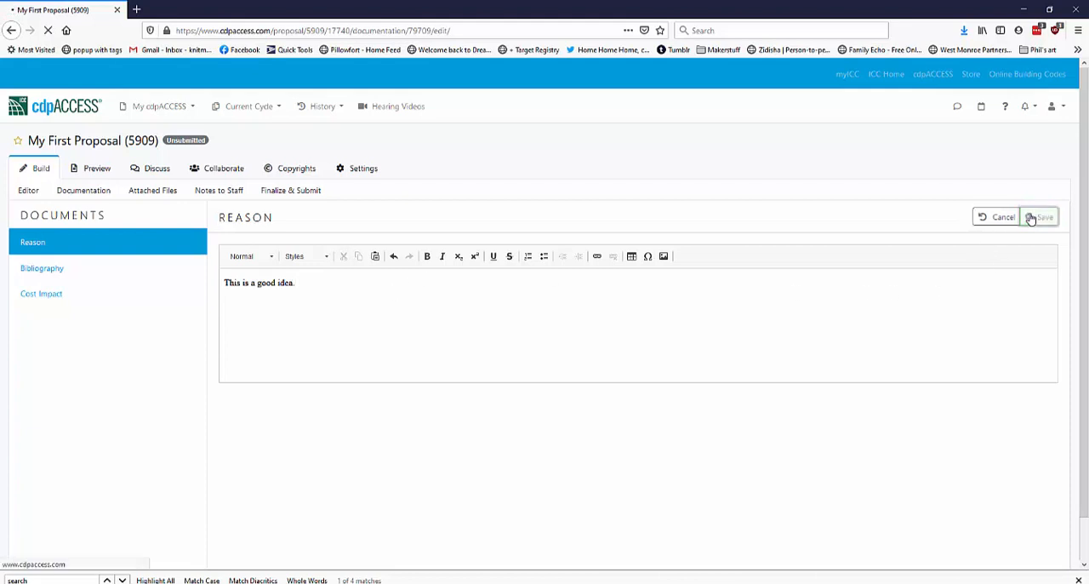
Edit the Cost Impact documentation and select "The code change proposal will increase the cost of construction"
click(82, 304)
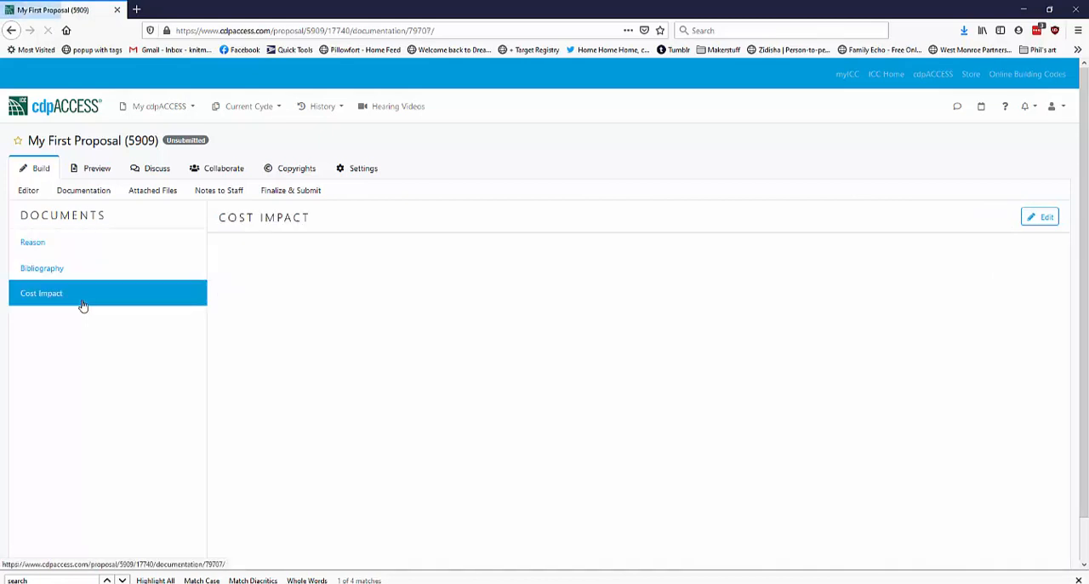
click(1046, 219)
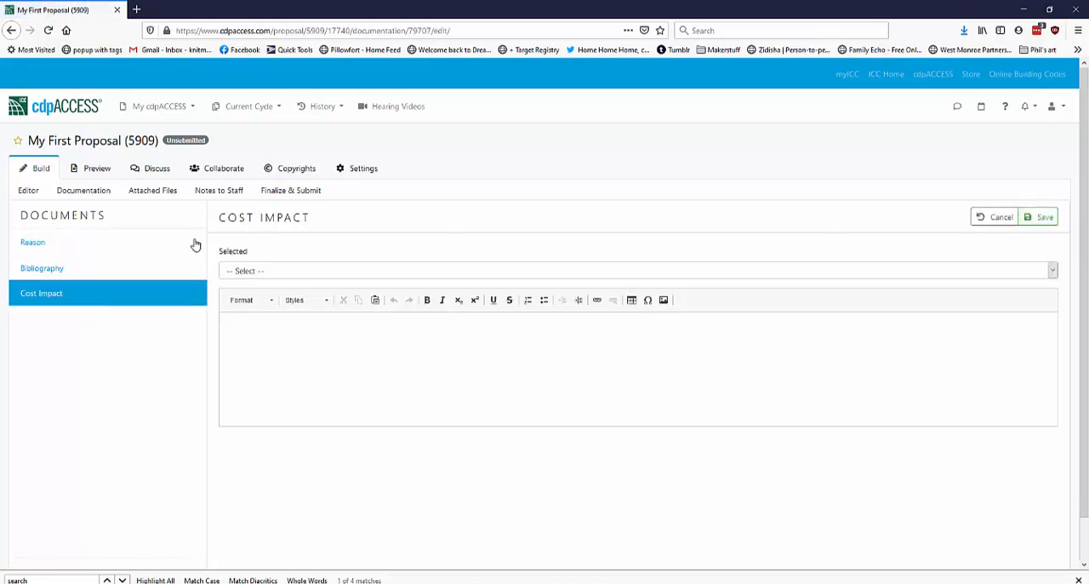
click(287, 271)
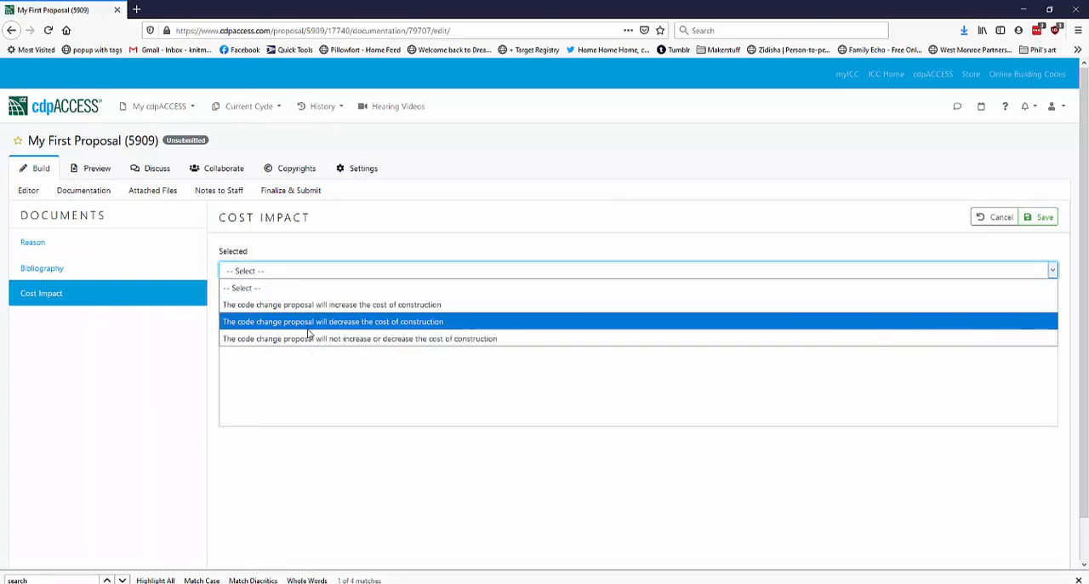
click(314, 305)
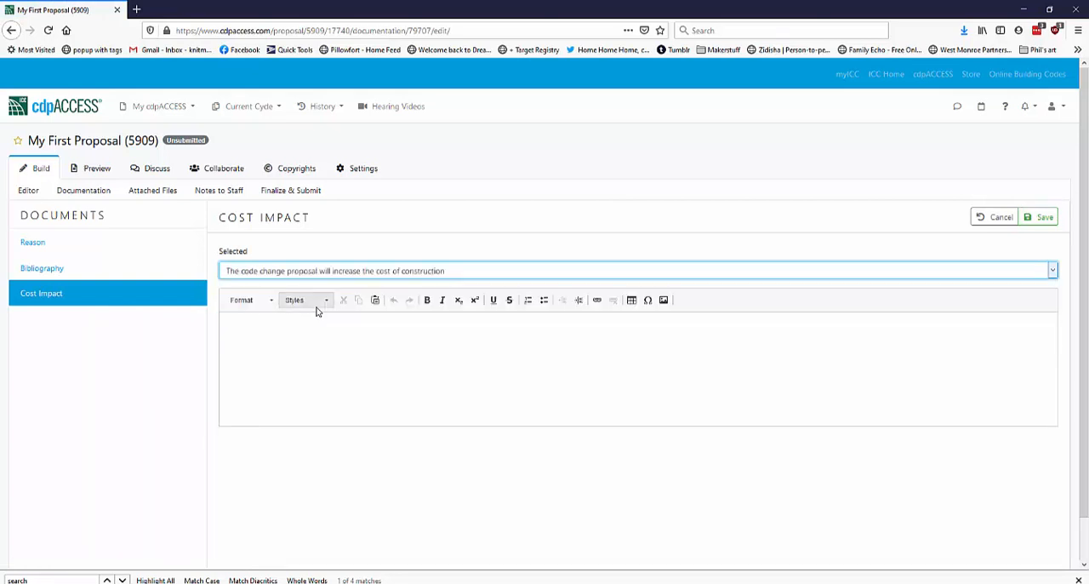
Enter "This will increase over all due to materials but is important for safety." as the cost impact substantiation and save it
click(291, 332)
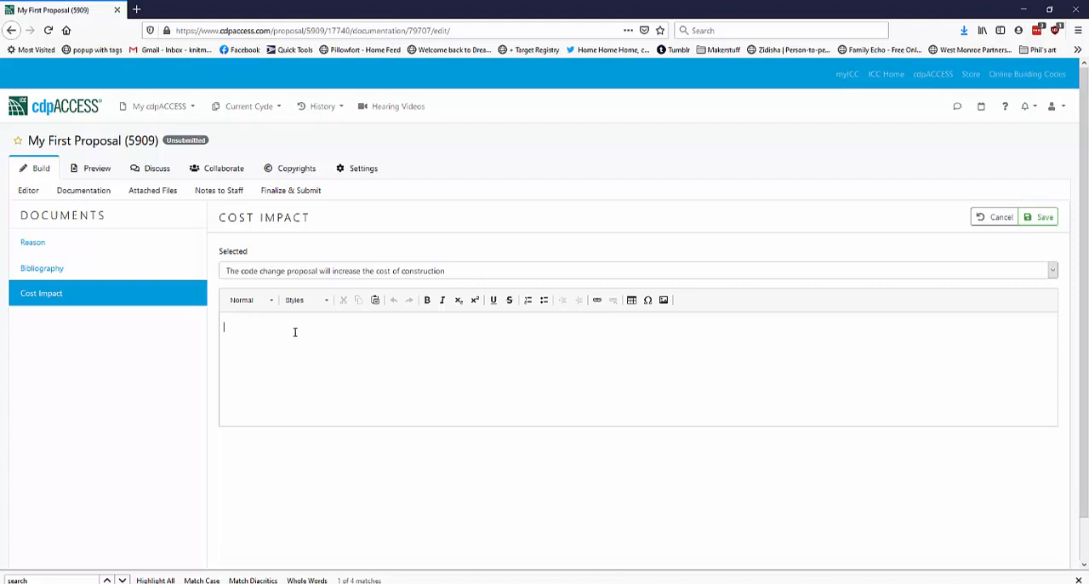
text(This will increase over all due to materials but i)
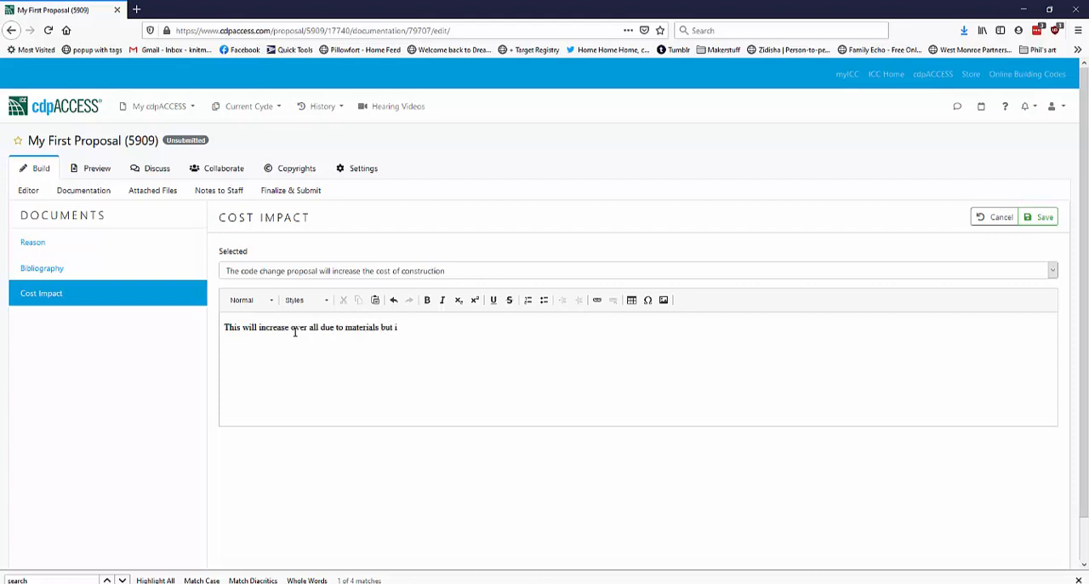
text(s important for safety.)
click(1046, 218)
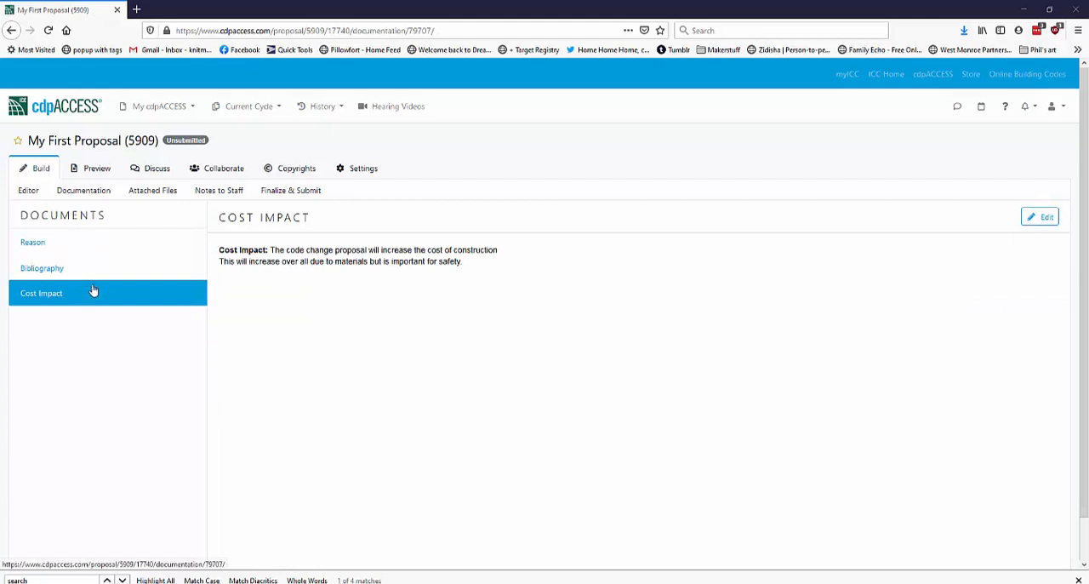
Look over the proposal's attached files area and the notes to staff editor, leaving the notes without entering anything
click(165, 200)
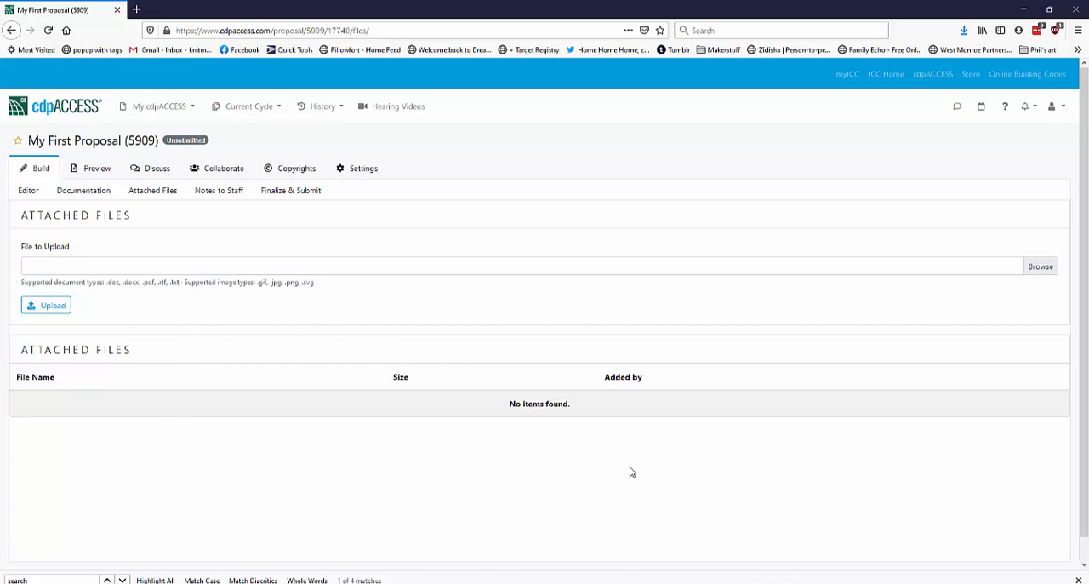
click(226, 196)
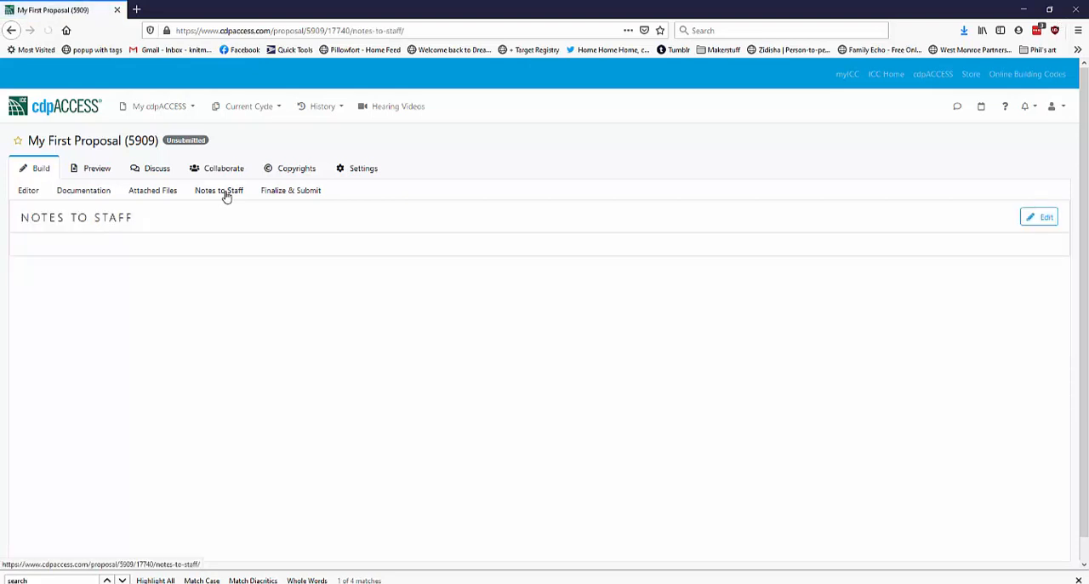
click(1045, 218)
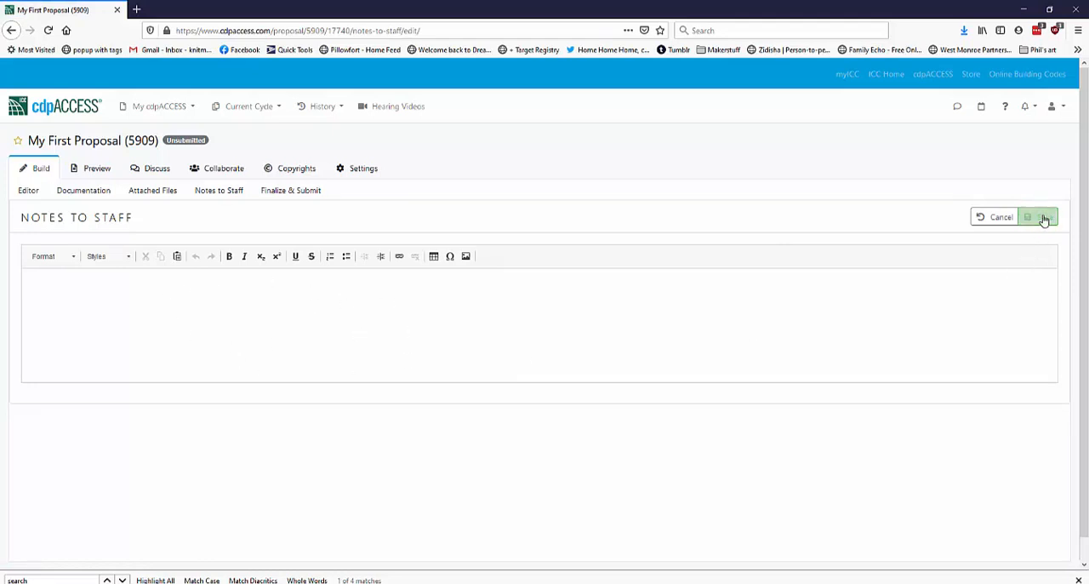
click(985, 217)
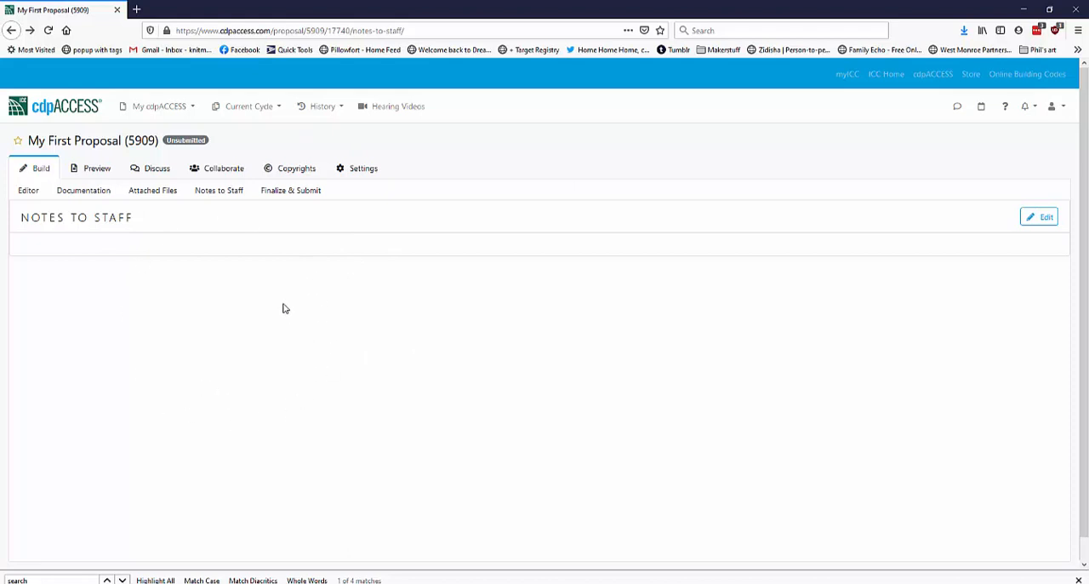
Invite a collaborator to the proposal by e-mail address with the Co-Proponent role and send the invitation
click(207, 174)
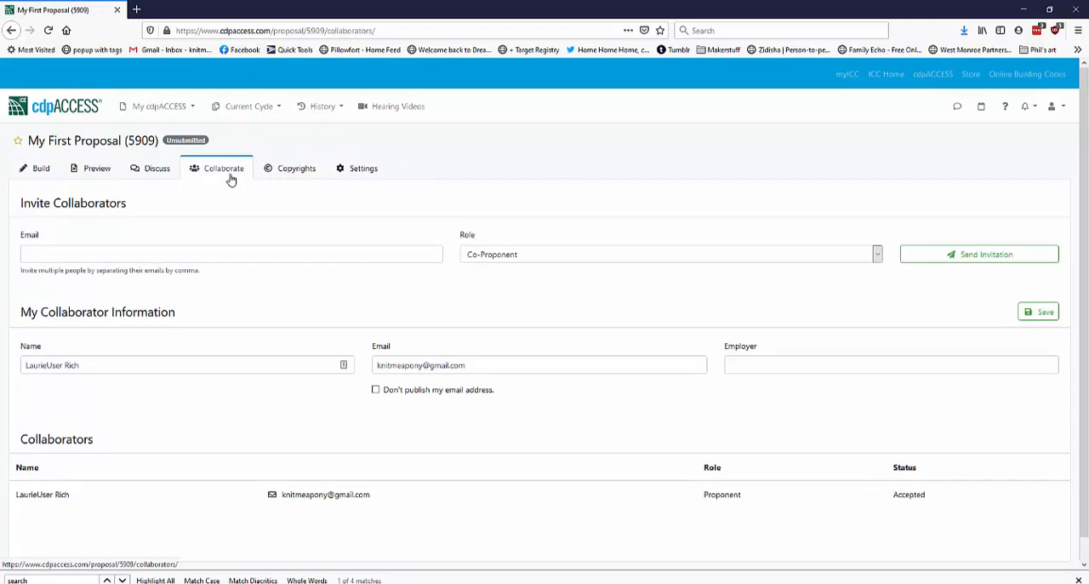
click(184, 254)
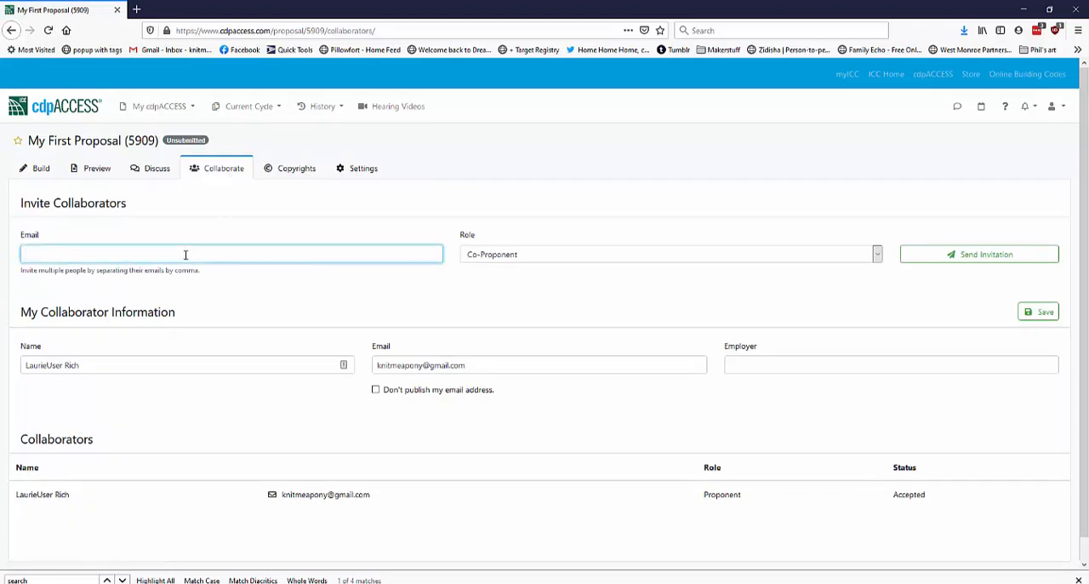
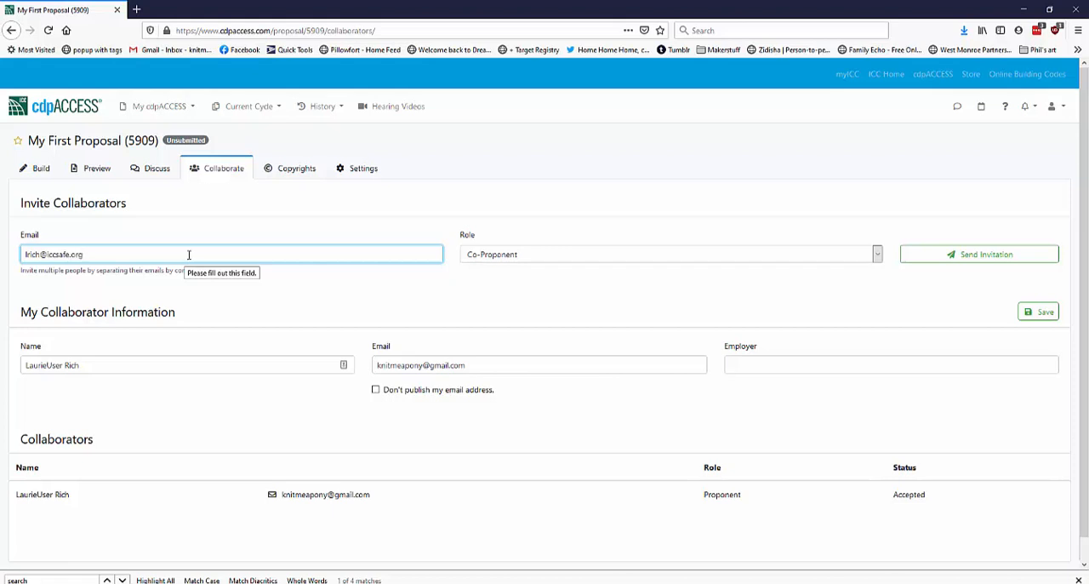
click(528, 256)
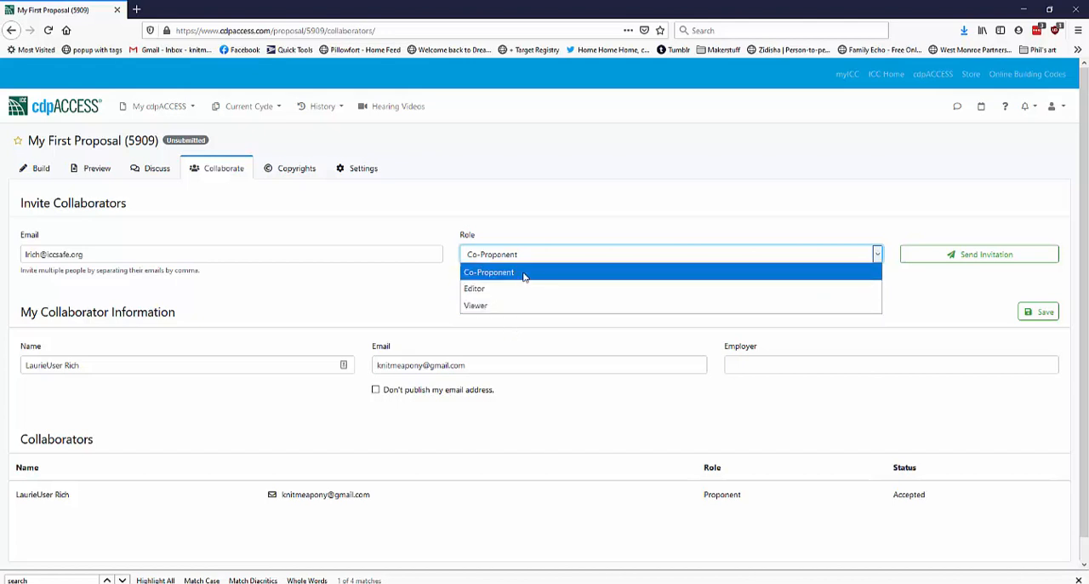
click(524, 275)
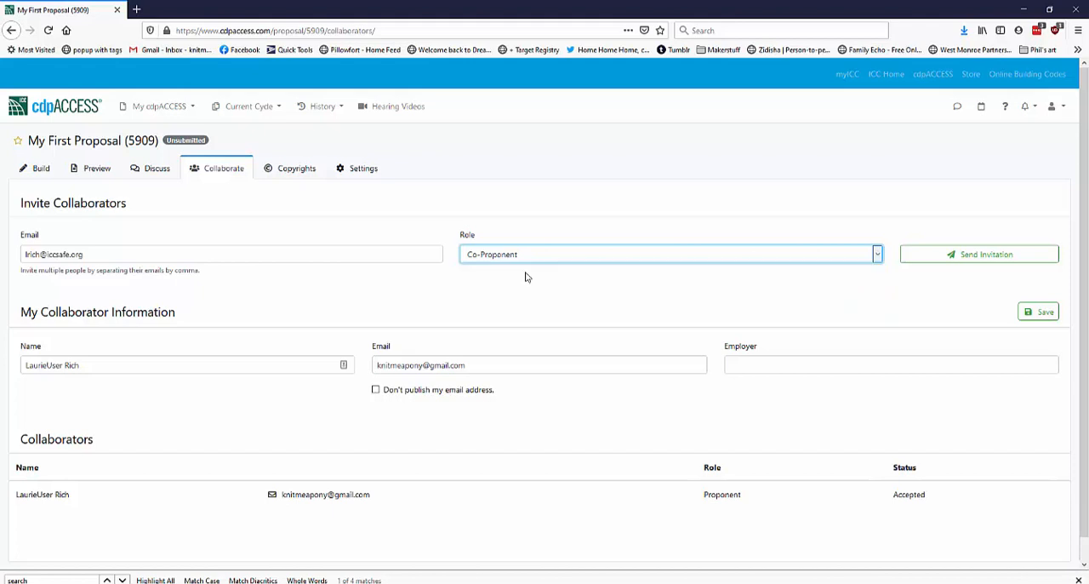
click(962, 257)
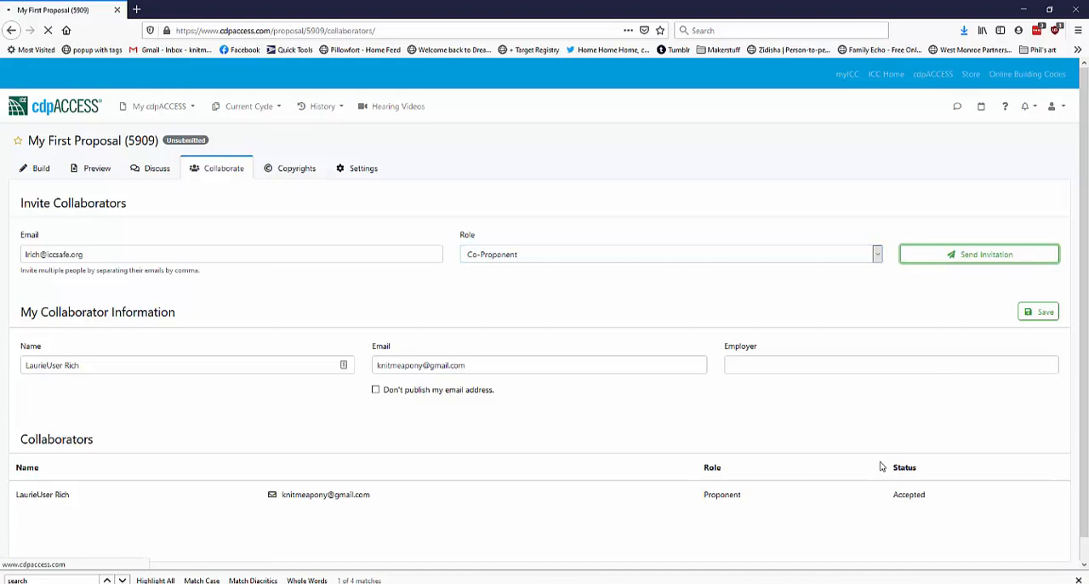
Check the invited collaborator's available roles and invitation status in the Collaborators list without changing the role
scroll(557, 445, down, 1)
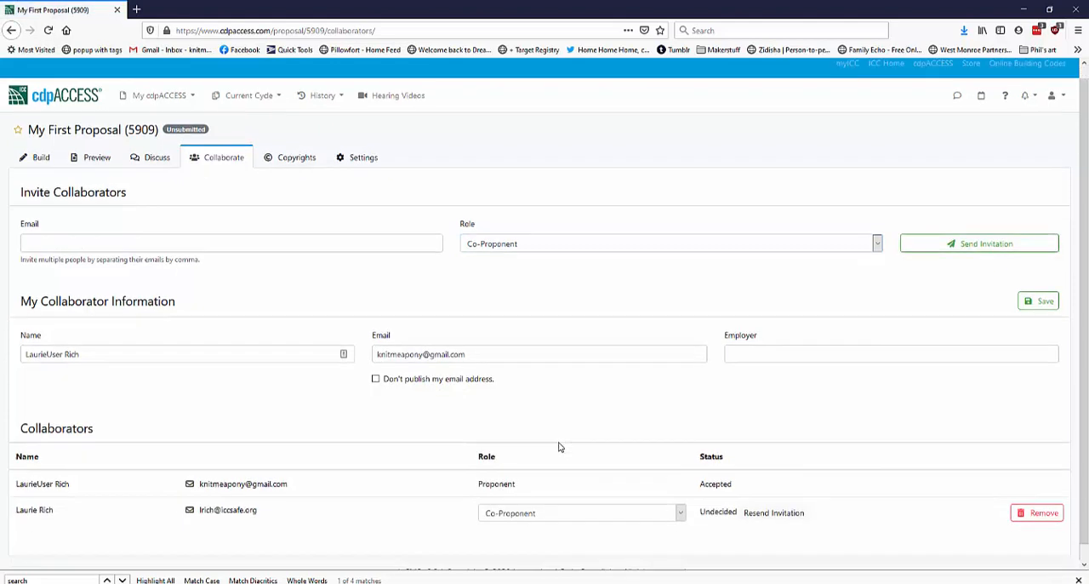
click(561, 497)
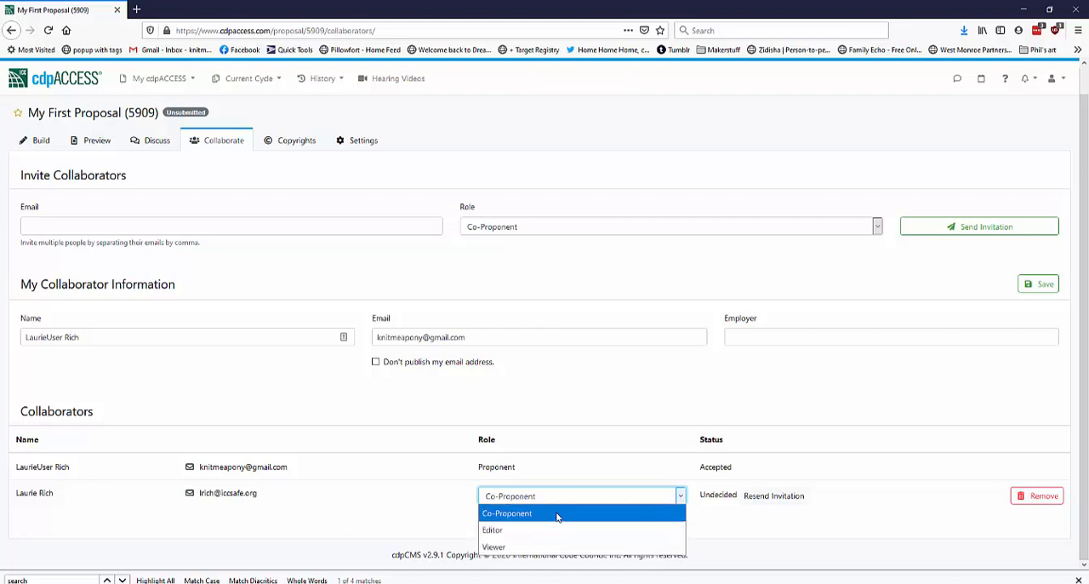
click(582, 434)
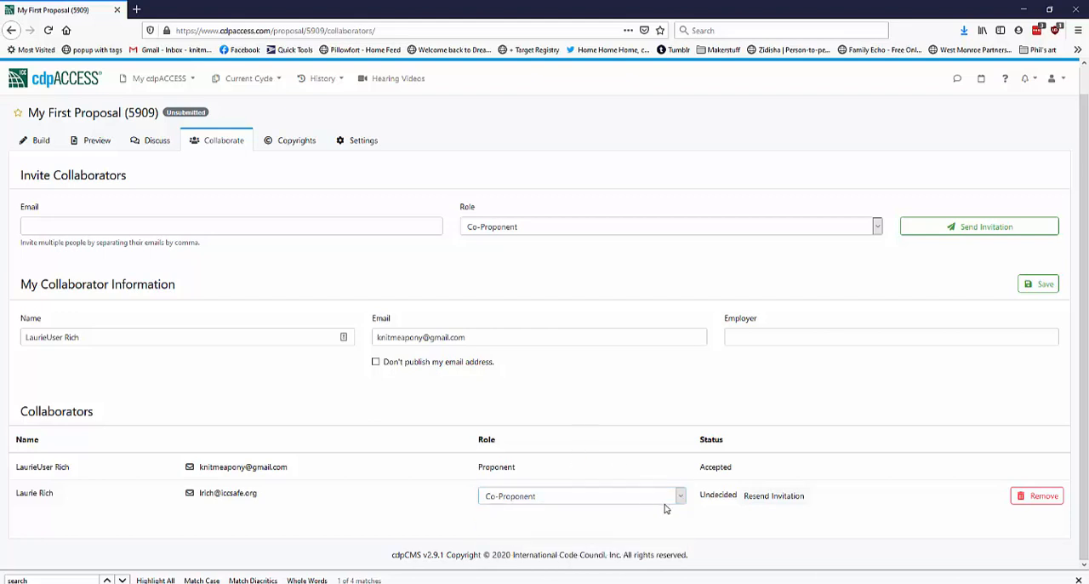
double_click(709, 495)
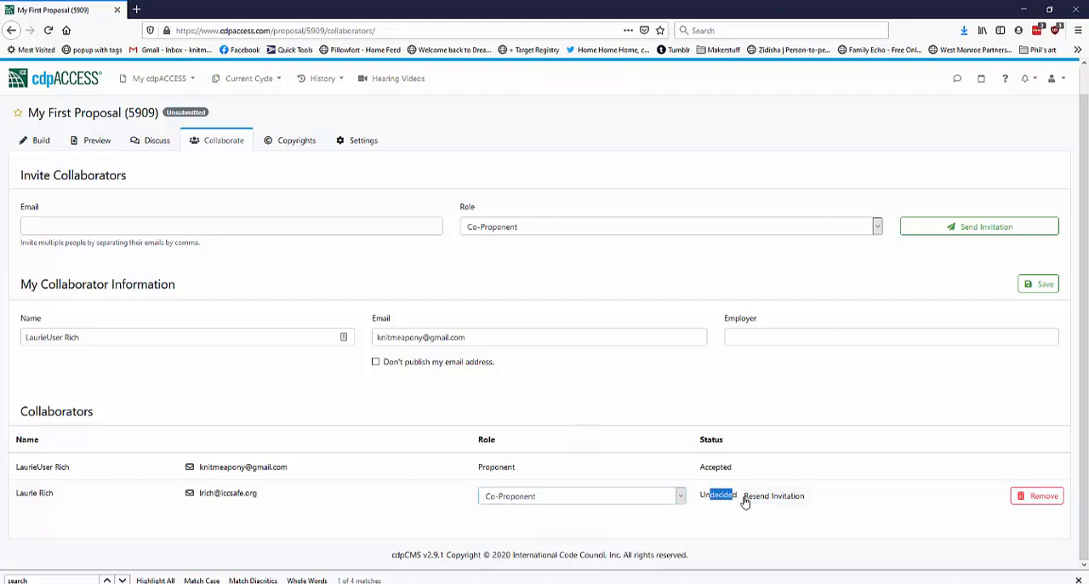
click(780, 527)
Review the proposal's copyright page and the Standard Copyright Form option for signing a new form
click(284, 147)
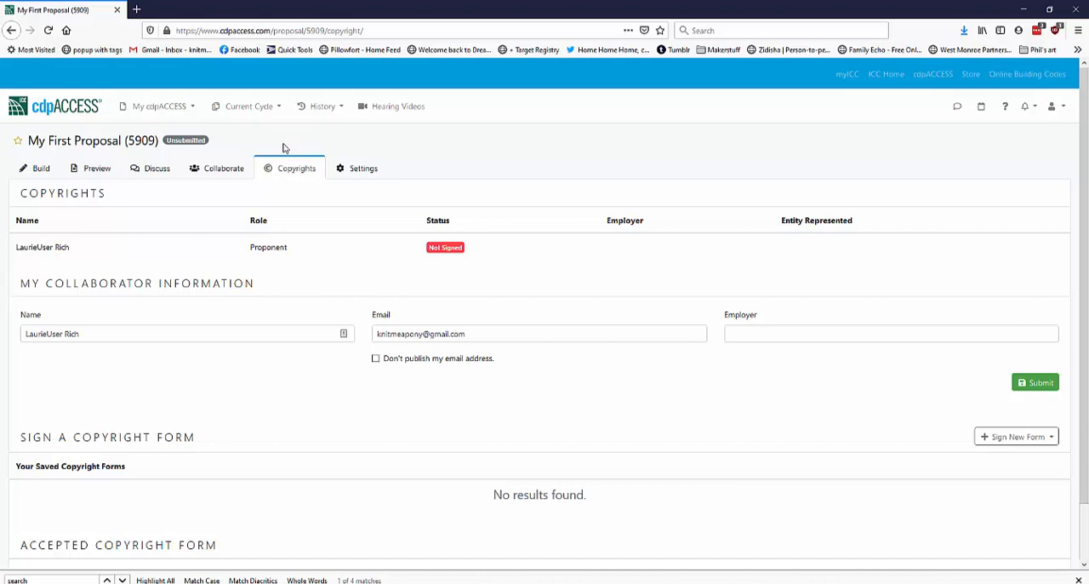
scroll(285, 394, down, 2)
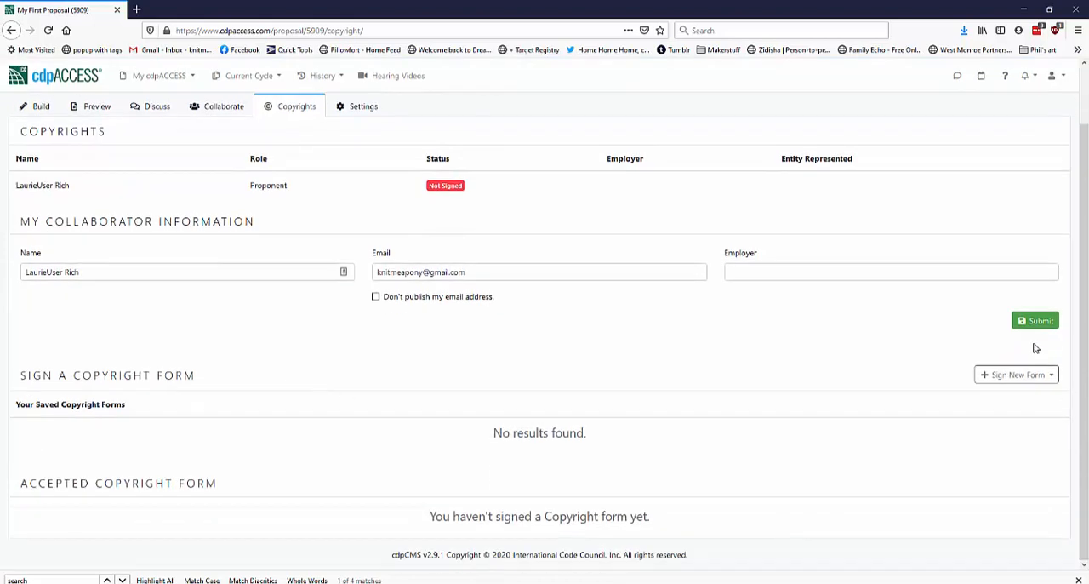
click(1024, 375)
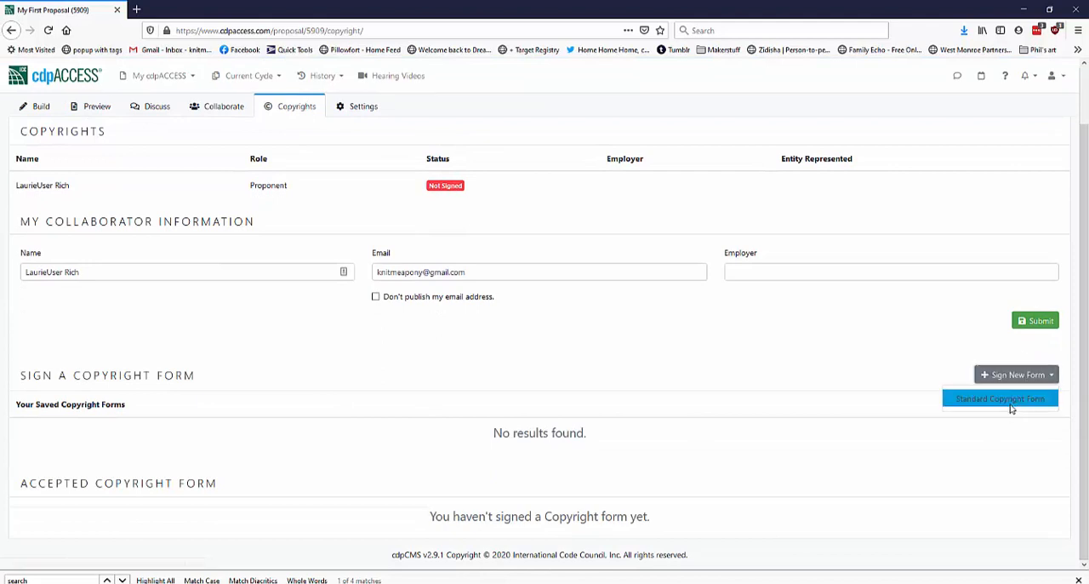
click(1011, 405)
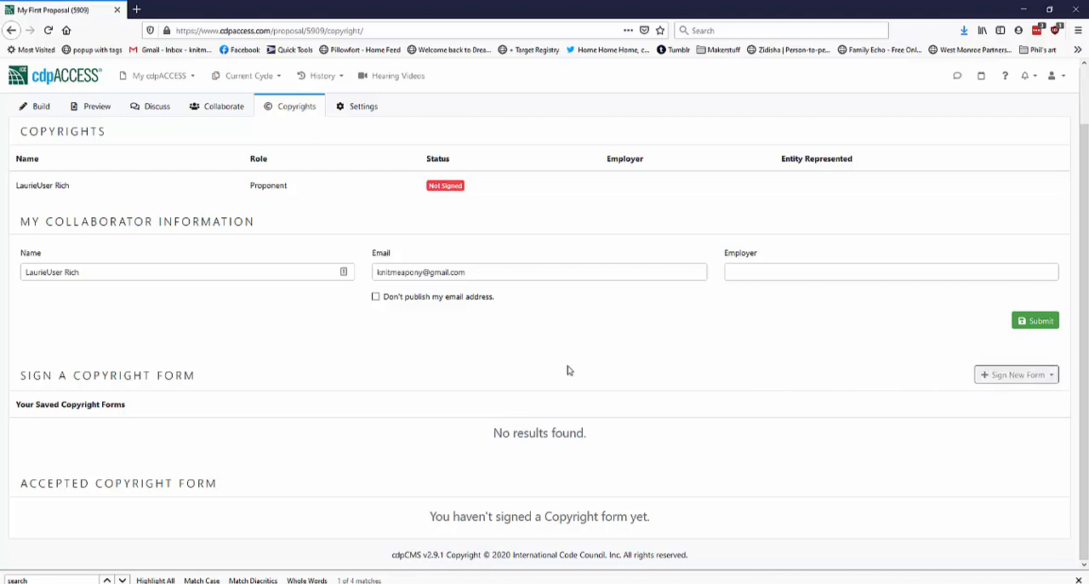
scroll(477, 323, up, 2)
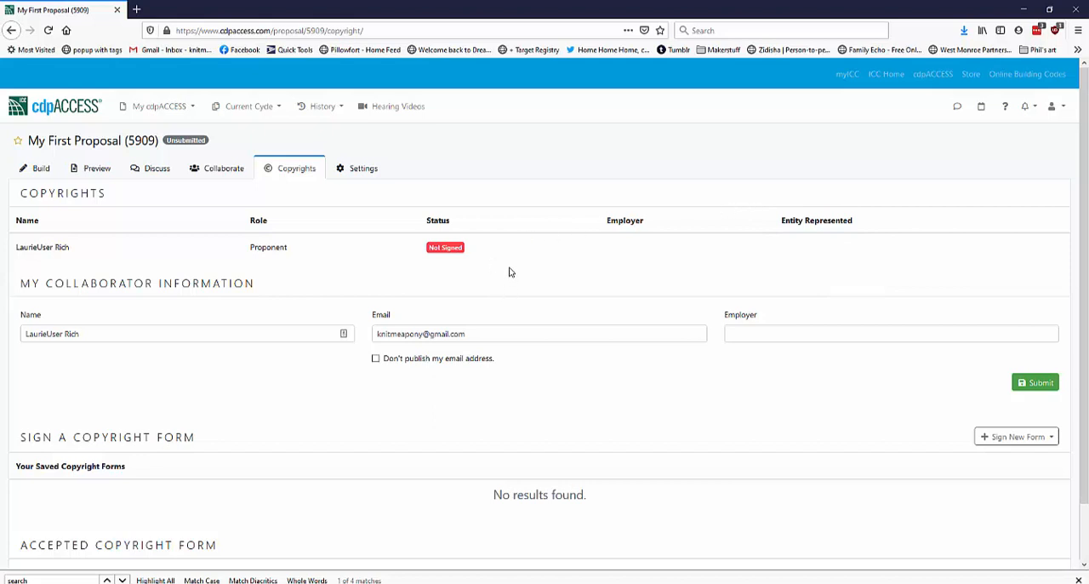
Review the proposal's submission checklist and mark the bibliography item as included or not needed
click(31, 168)
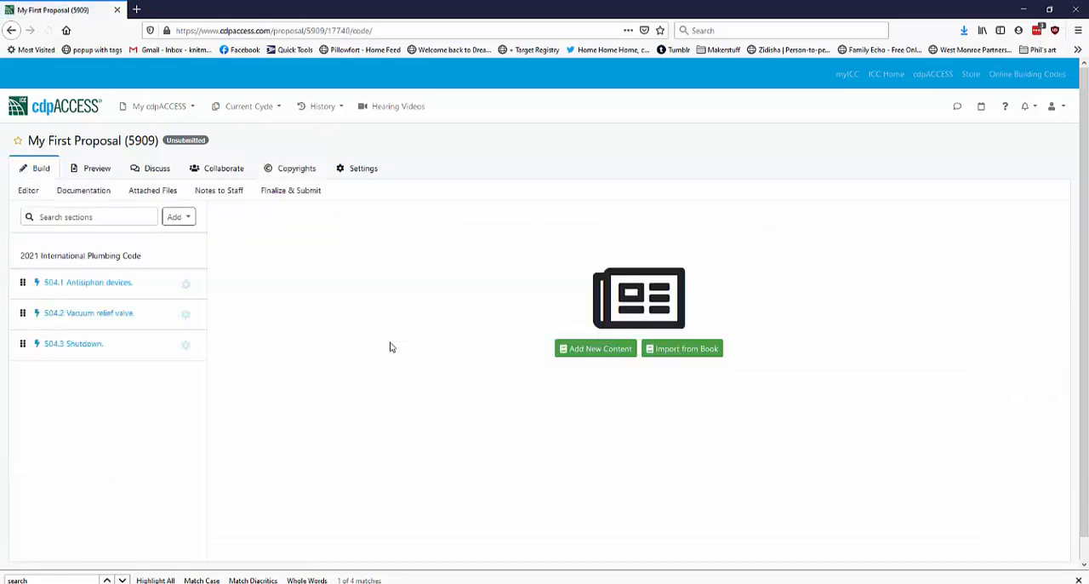
click(301, 194)
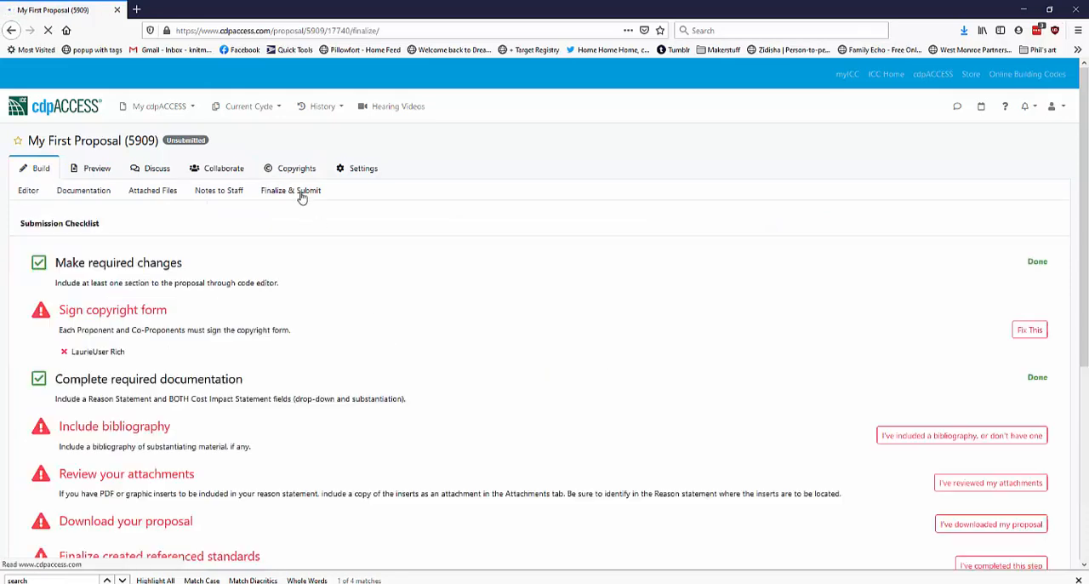
scroll(372, 311, down, 2)
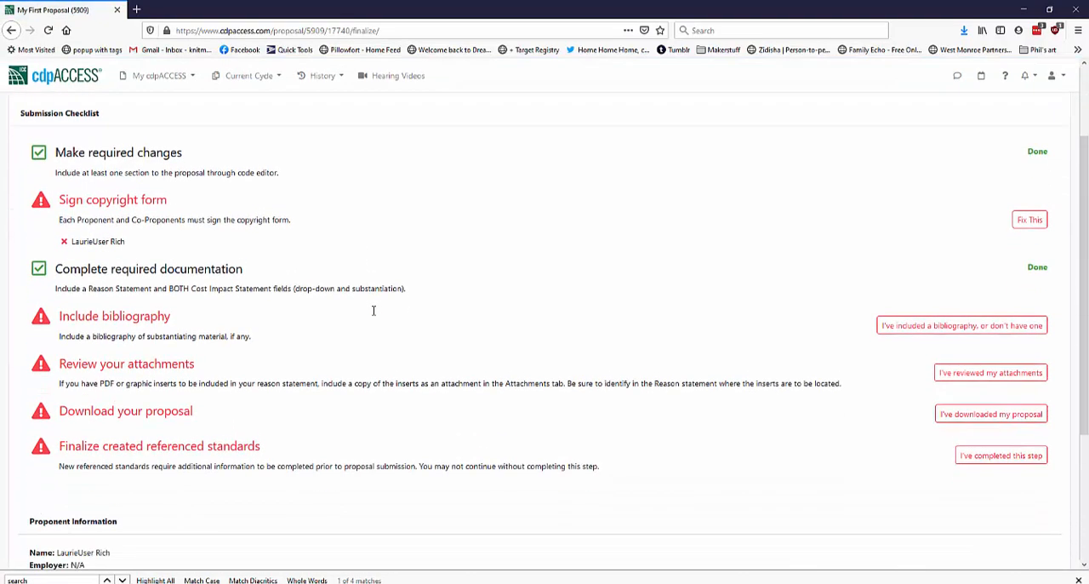
scroll(157, 228, up, 1)
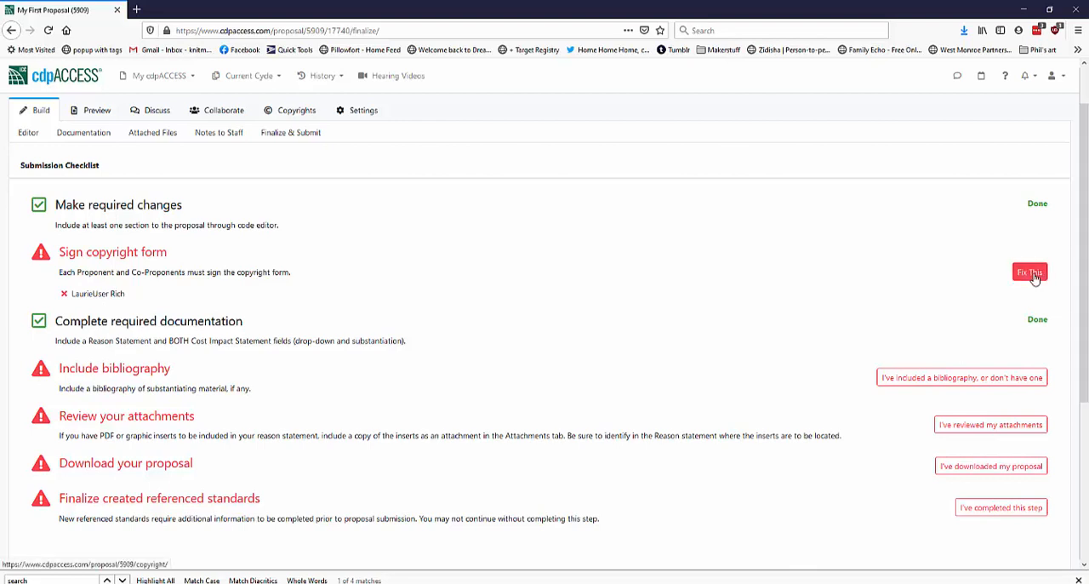
scroll(280, 360, down, 3)
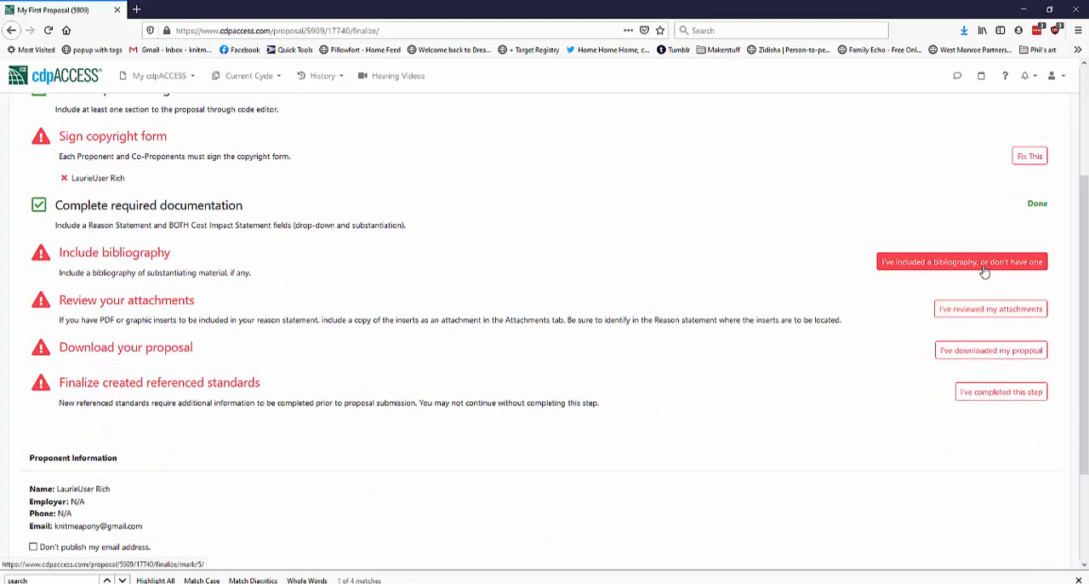
click(987, 264)
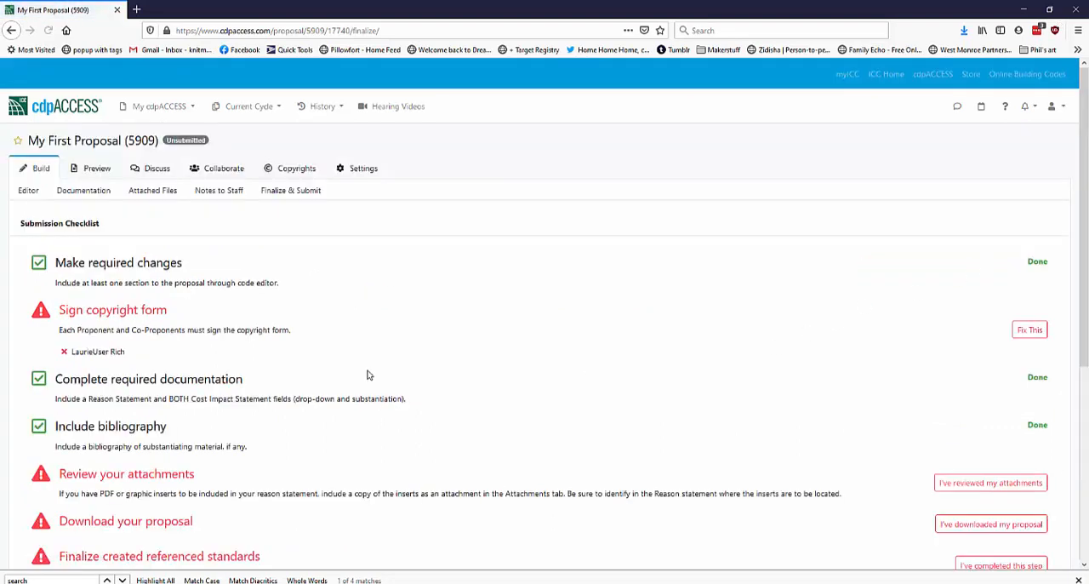
Mark the attachments as reviewed in the submission checklist and look over the remaining items and proponent information
scroll(656, 448, down, 3)
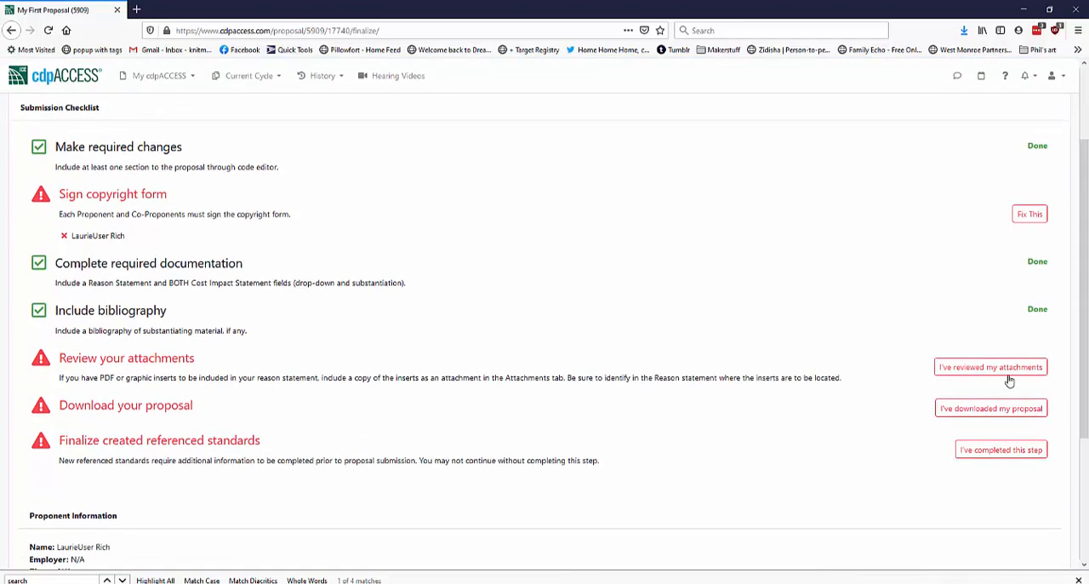
click(998, 370)
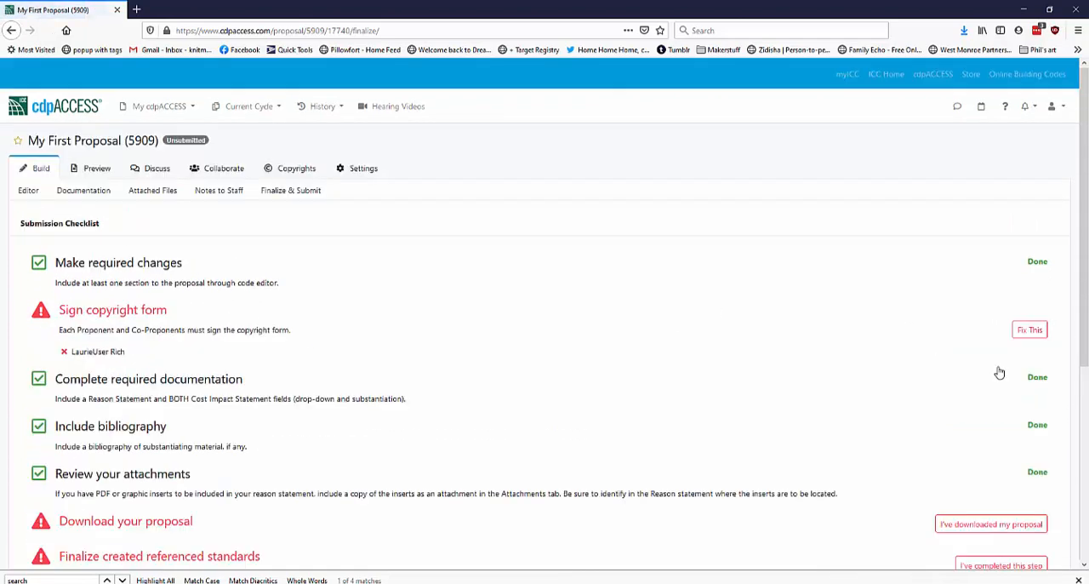
scroll(996, 372, down, 5)
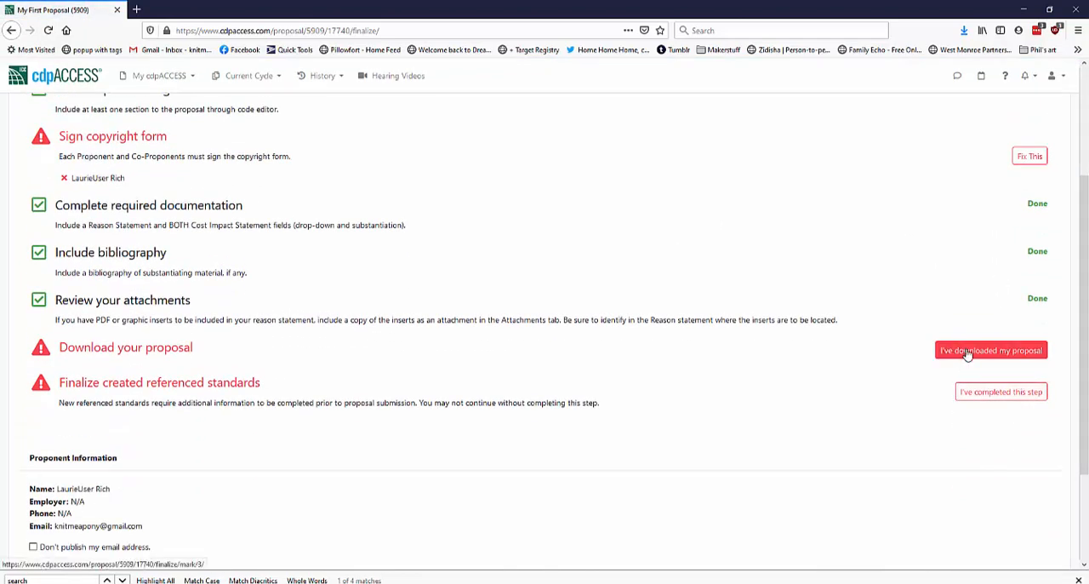
scroll(401, 432, down, 3)
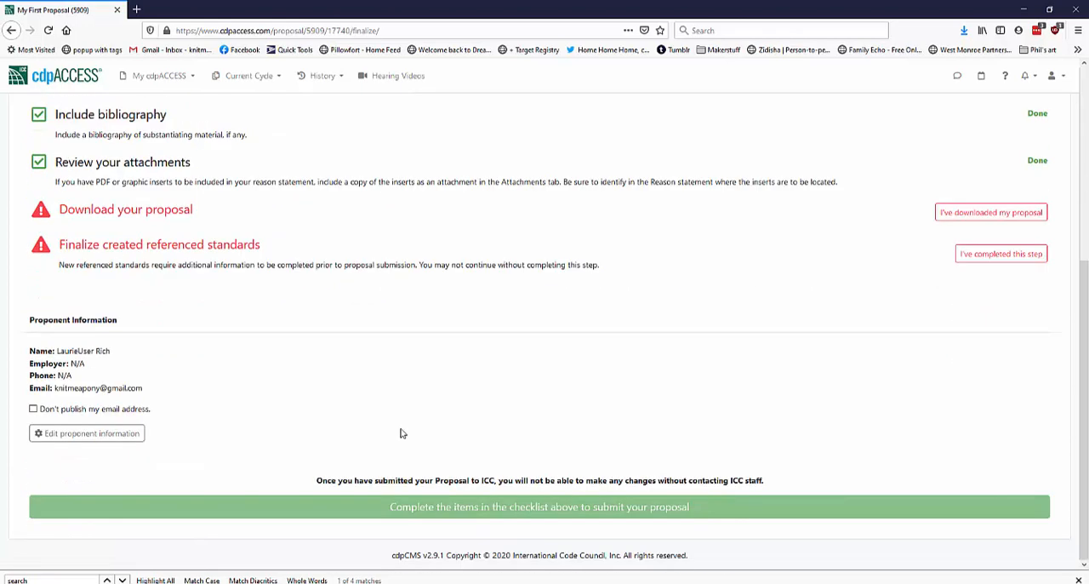
Mark the proposal as downloaded and the created referenced standards as finalized in the submission checklist
scroll(220, 451, up, 4)
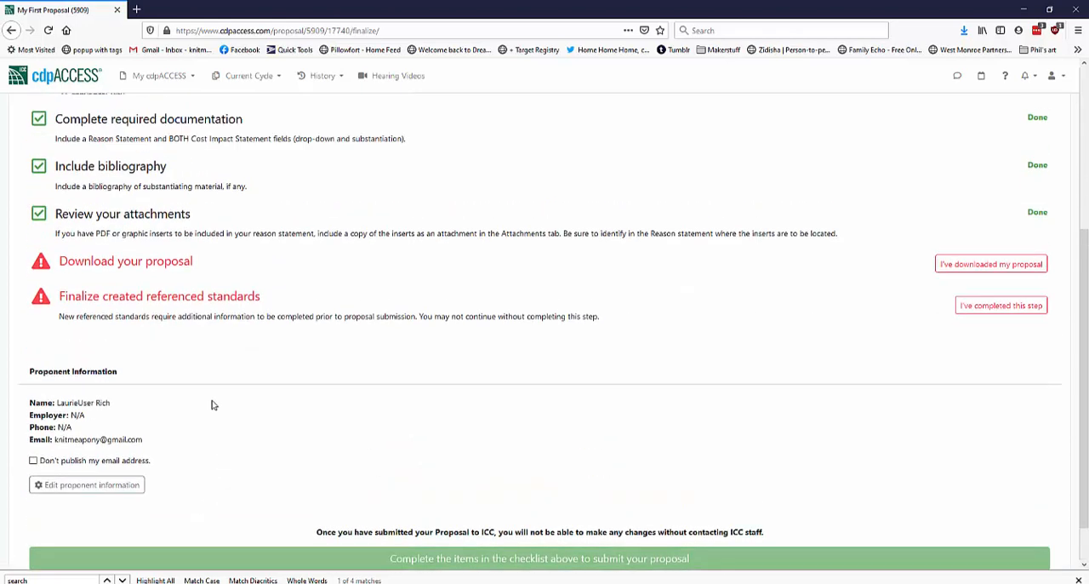
scroll(74, 201, up, 2)
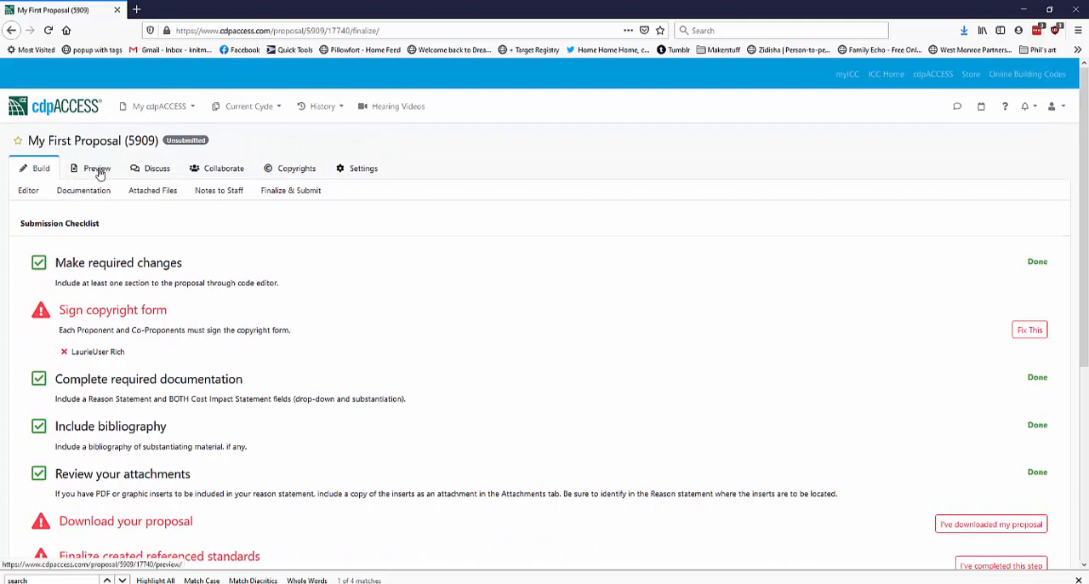
click(1025, 524)
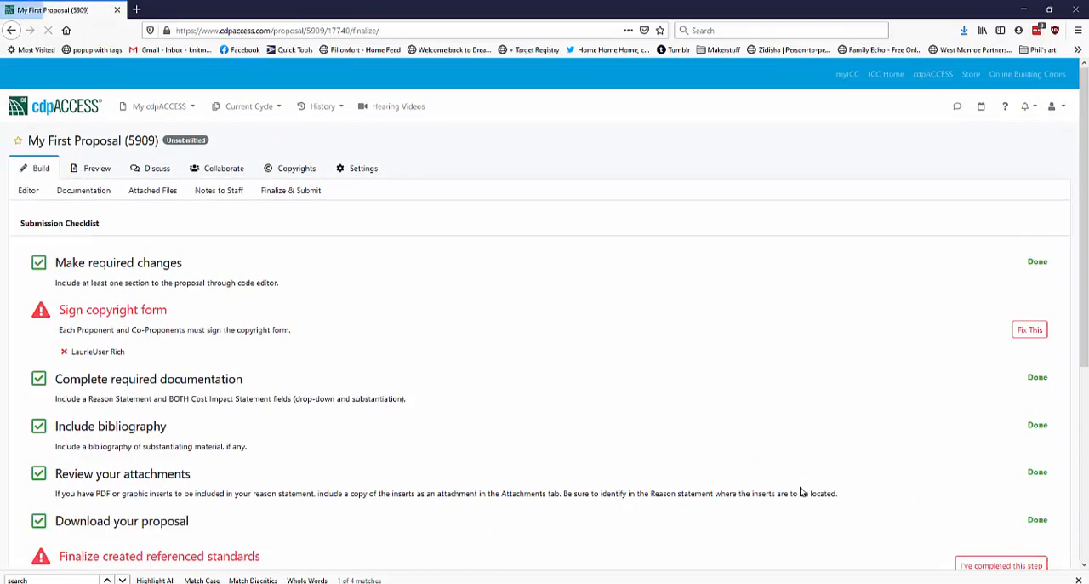
scroll(319, 451, down, 2)
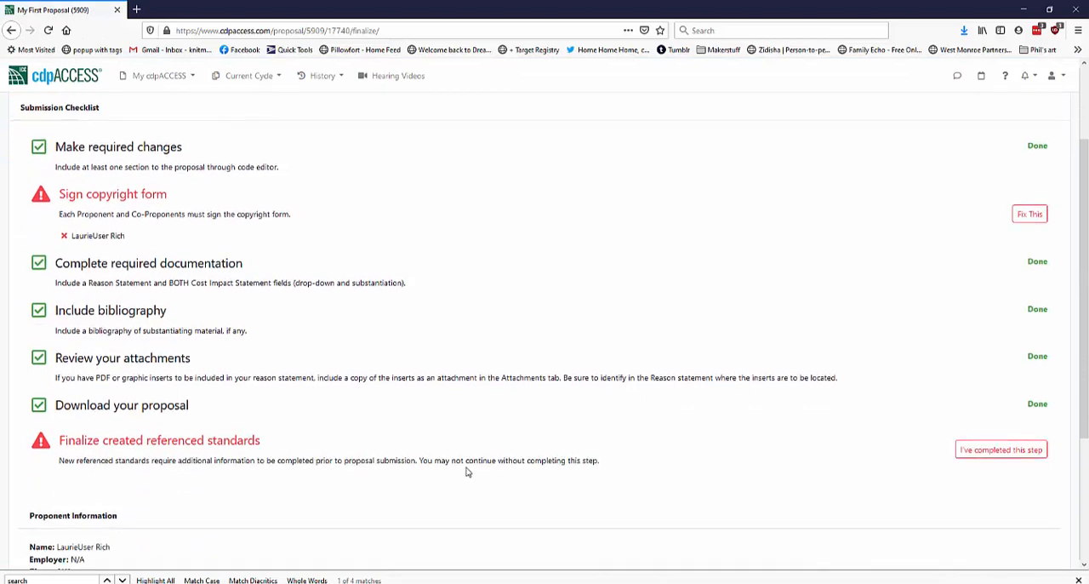
click(1024, 450)
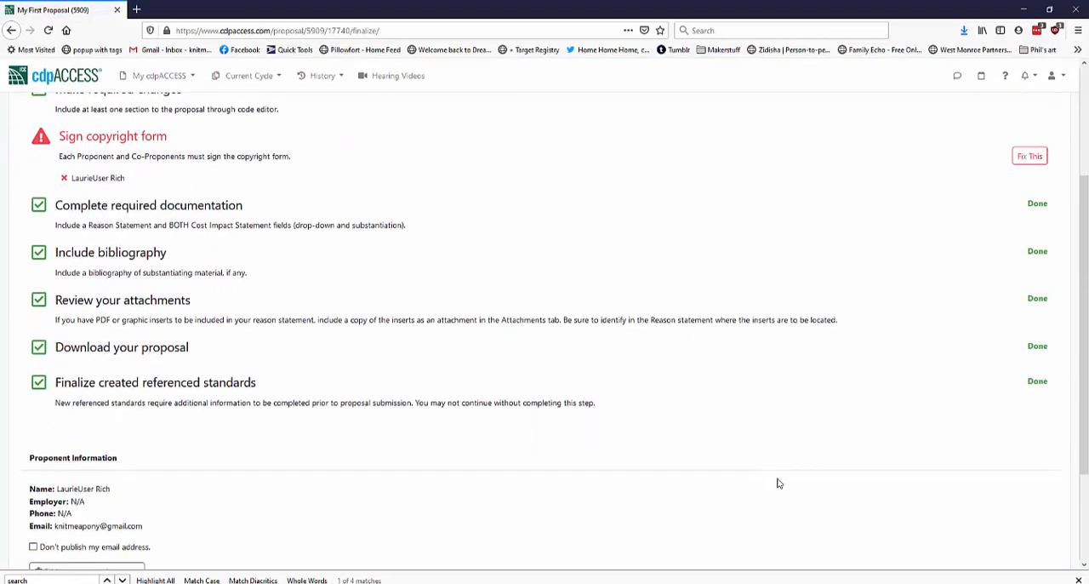
scroll(908, 400, up, 1)
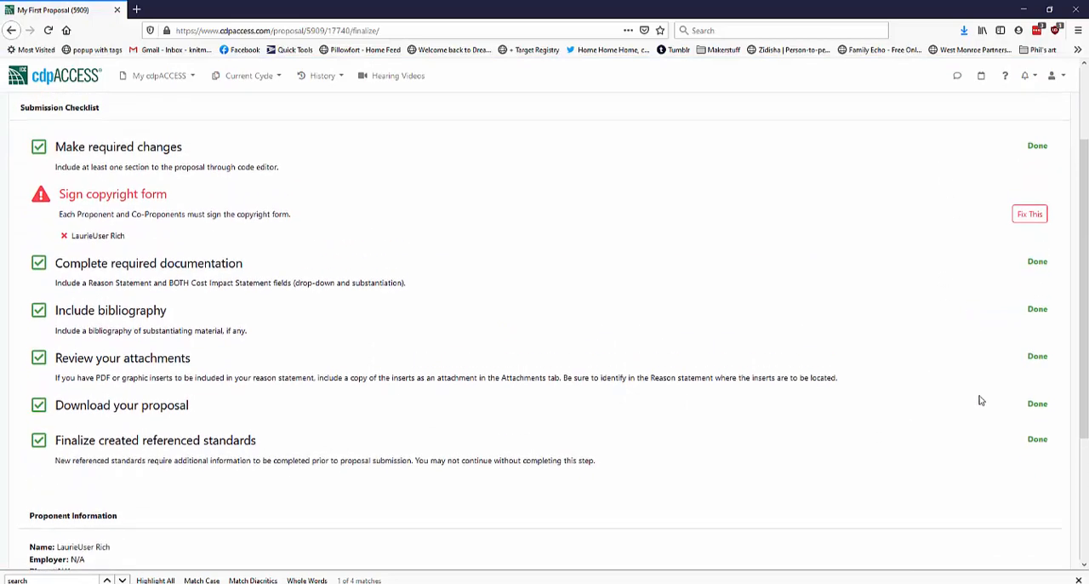
scroll(661, 345, down, 3)
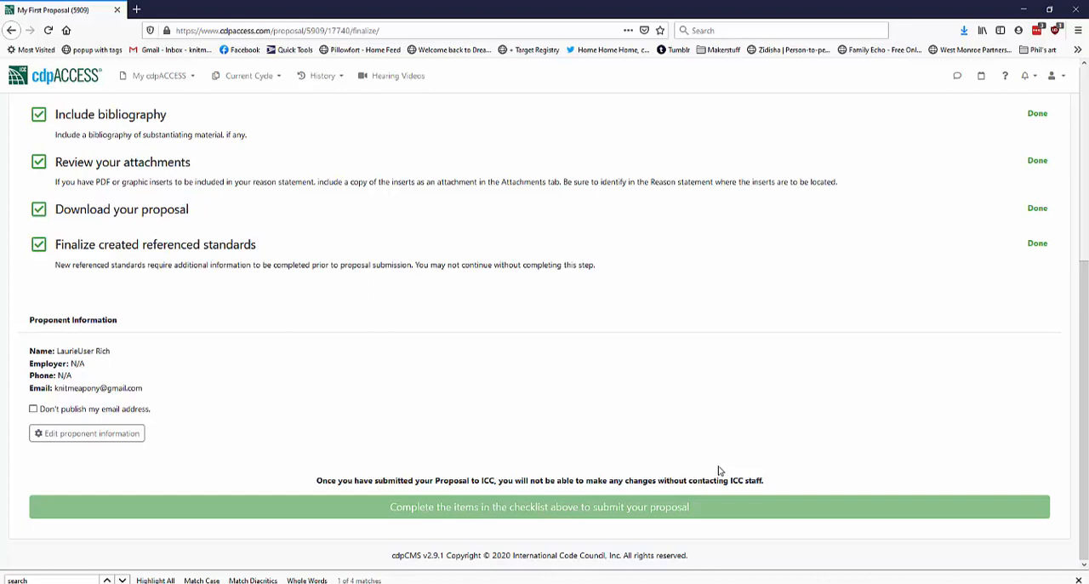
scroll(645, 425, up, 5)
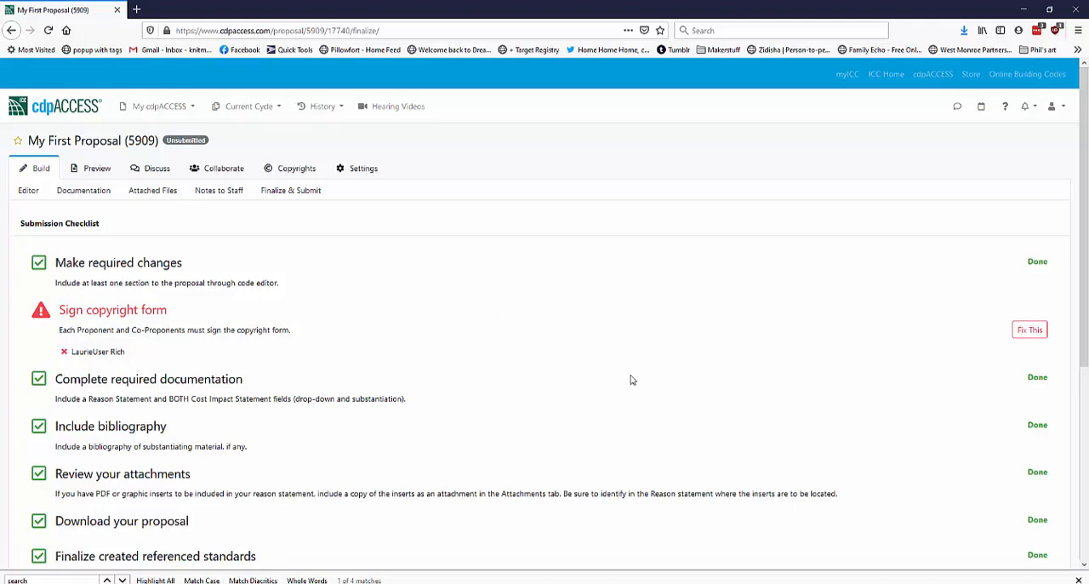
click(606, 583)
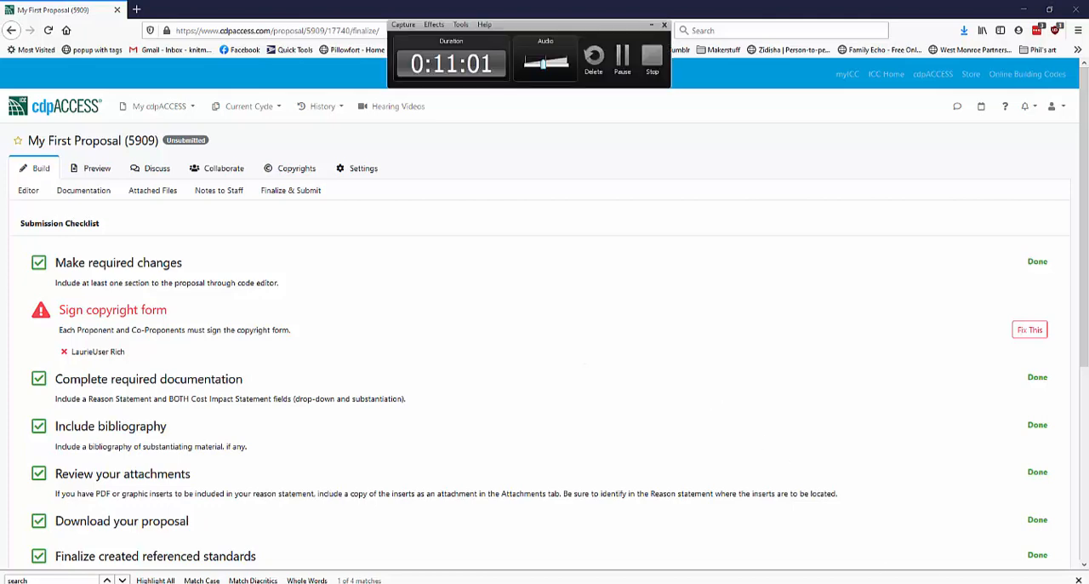